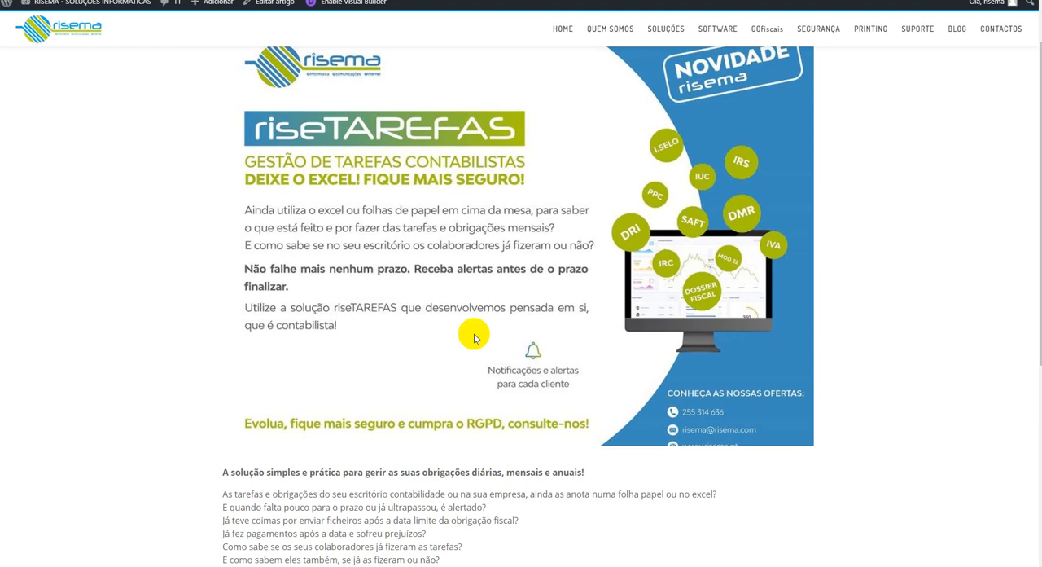
pyautogui.scroll(-5, 474, 338)
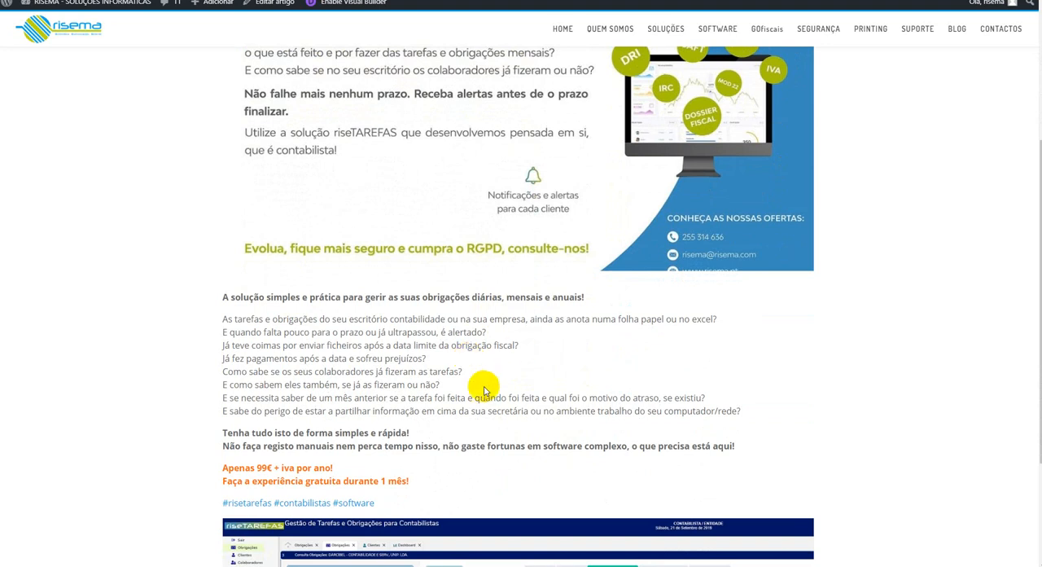
pyautogui.scroll(1, 439, 407)
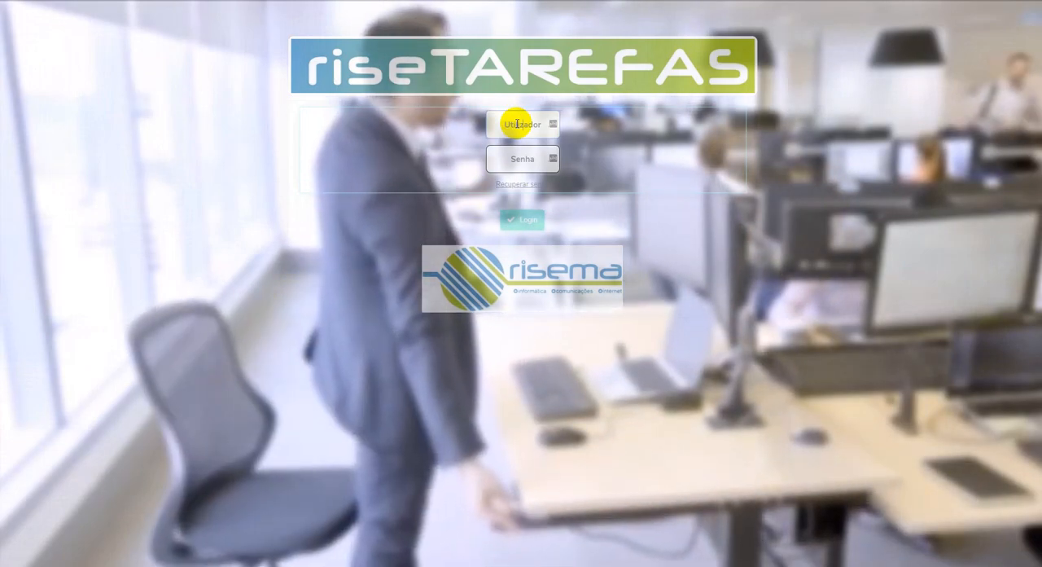
# Step: Log in to riseTAREFAS with the user number and account password, and decline the Dashlane Premium offer
pyautogui.click(517, 158)
pyautogui.write('•••••••••')
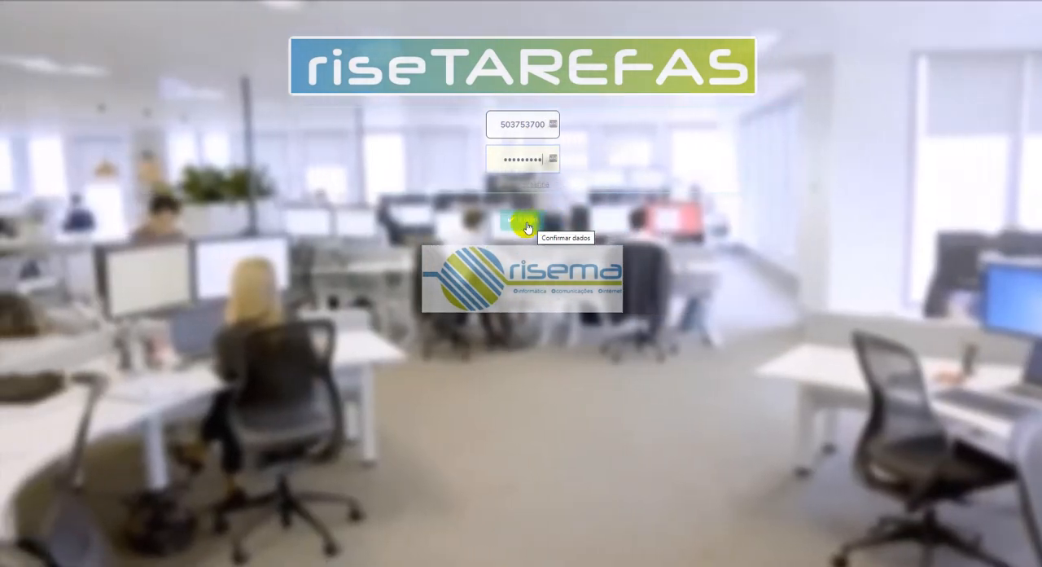
pyautogui.click(527, 223)
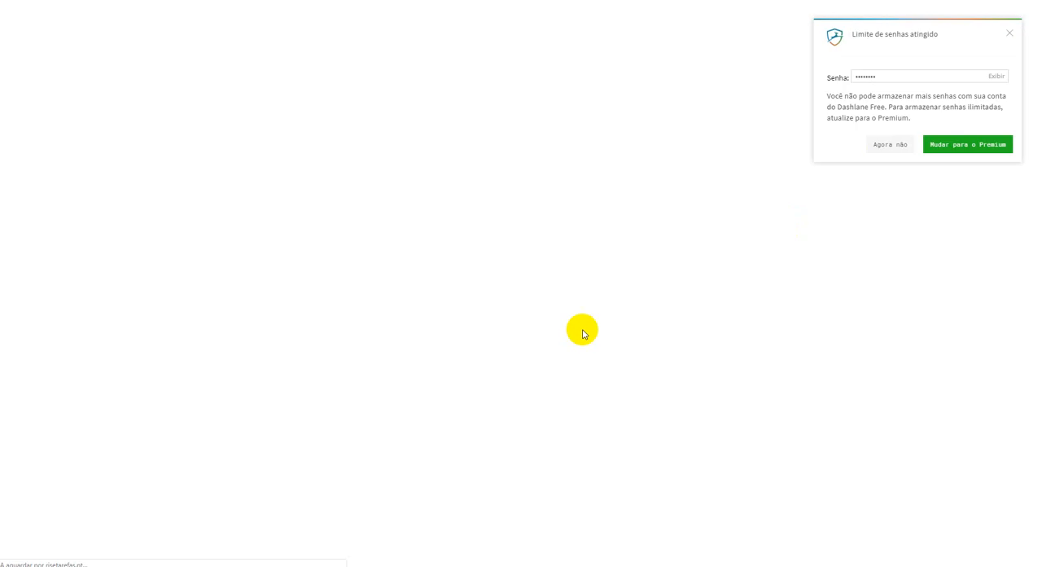
pyautogui.click(876, 145)
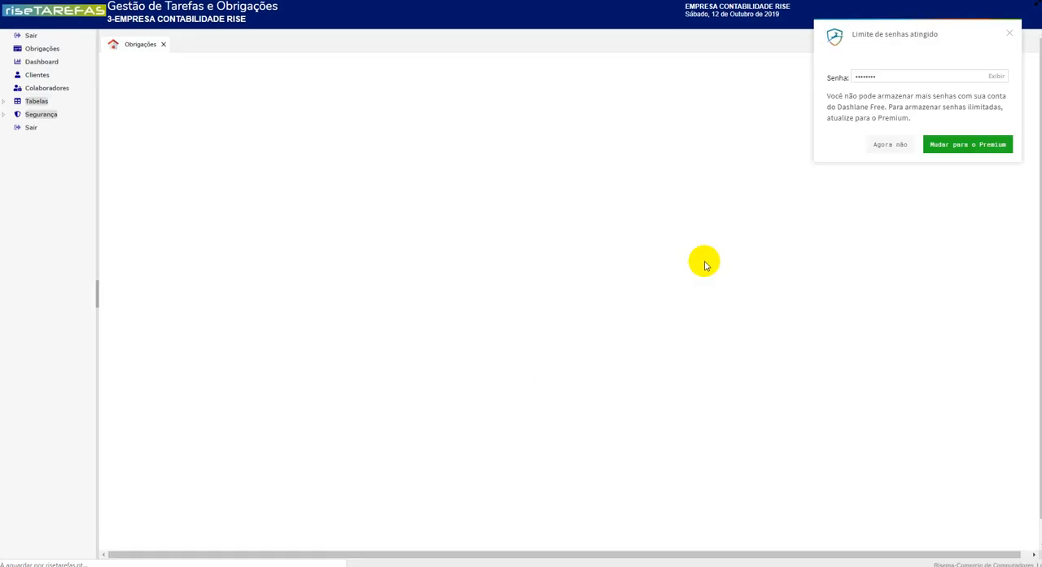
pyautogui.click(881, 146)
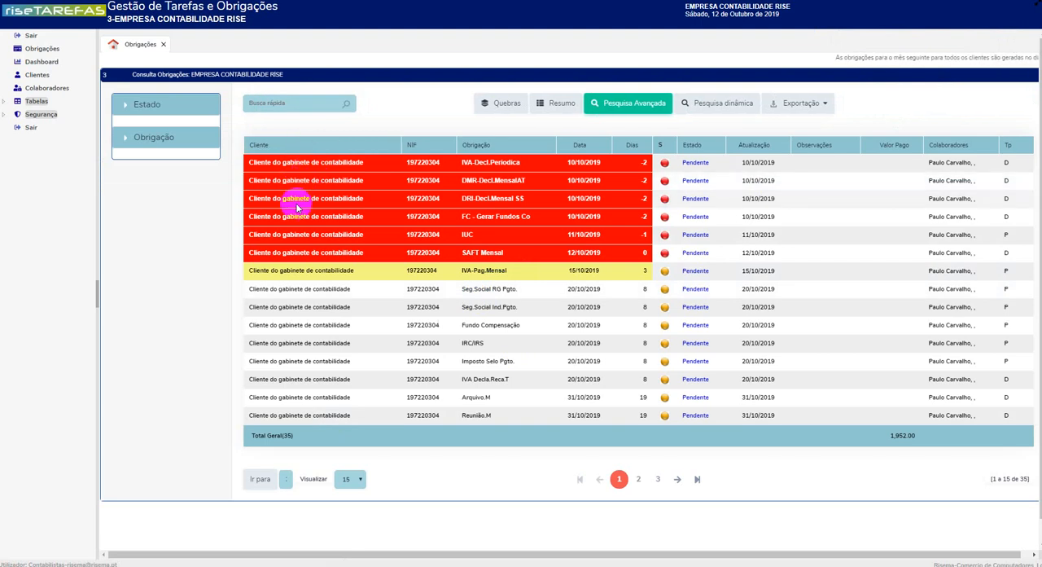
# Step: View the existing collaborator's record in the Colaboradores list and return to the list
pyautogui.click(333, 272)
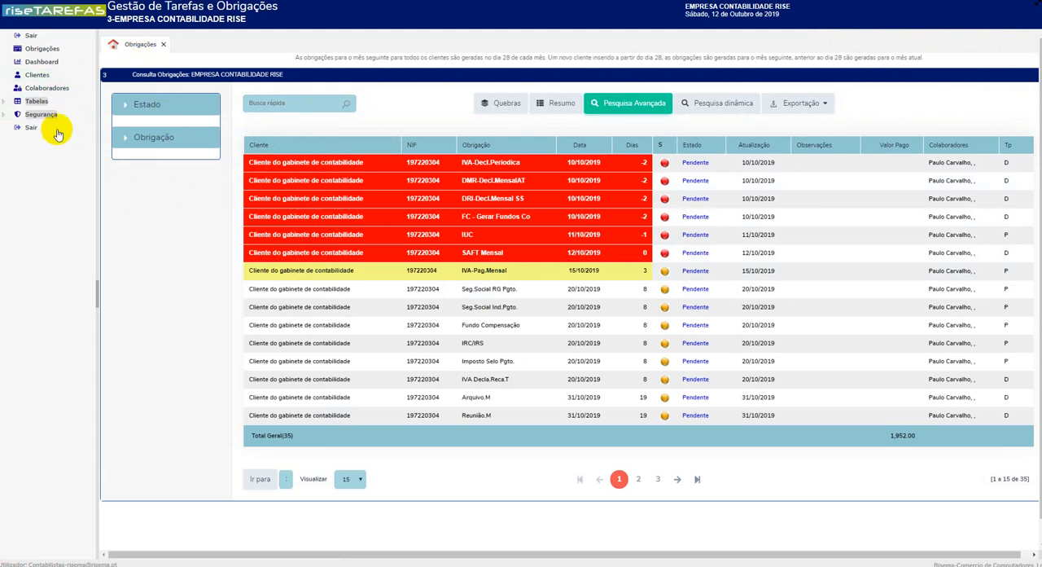
pyautogui.click(48, 90)
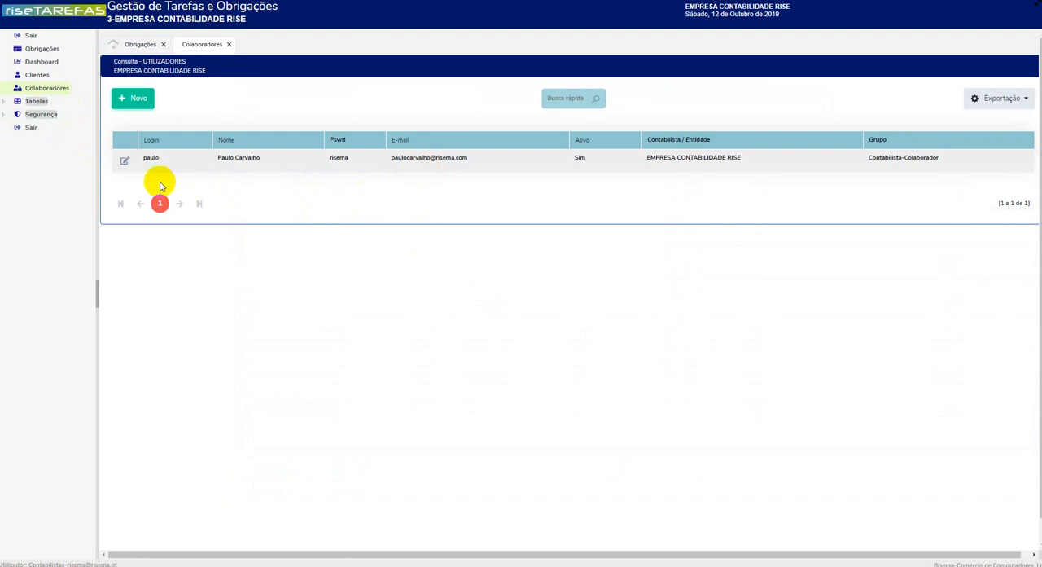
pyautogui.click(125, 162)
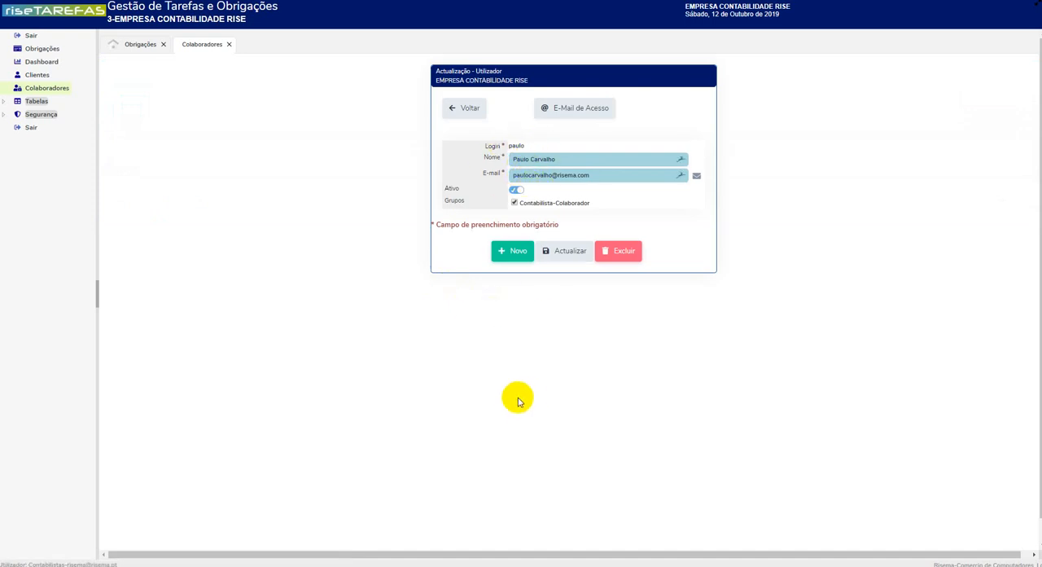
pyautogui.click(464, 109)
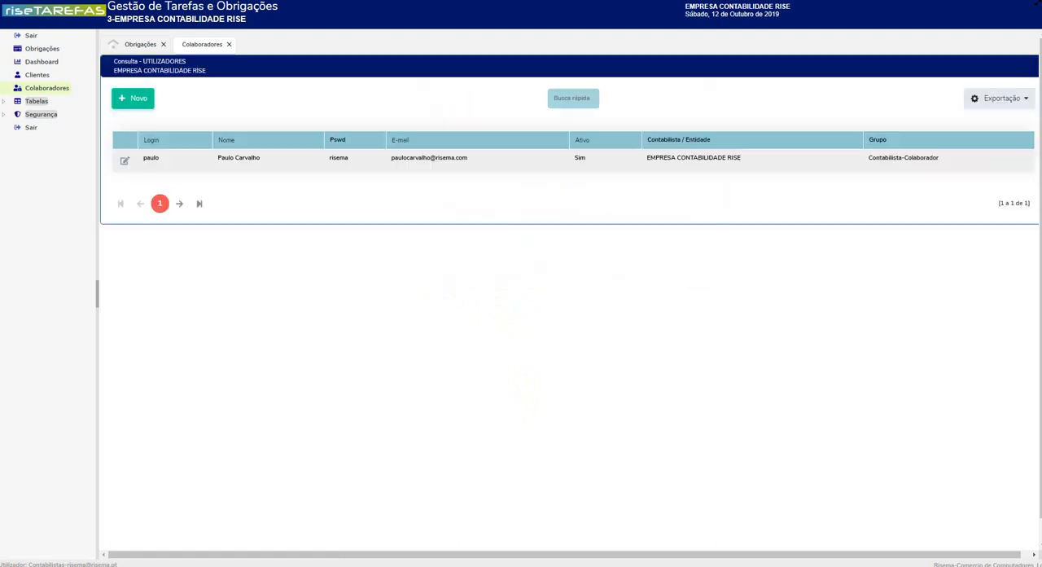
# Step: View the portal links of the client "Cliente do gabinete de contabilidade" and open its client file
pyautogui.click(39, 74)
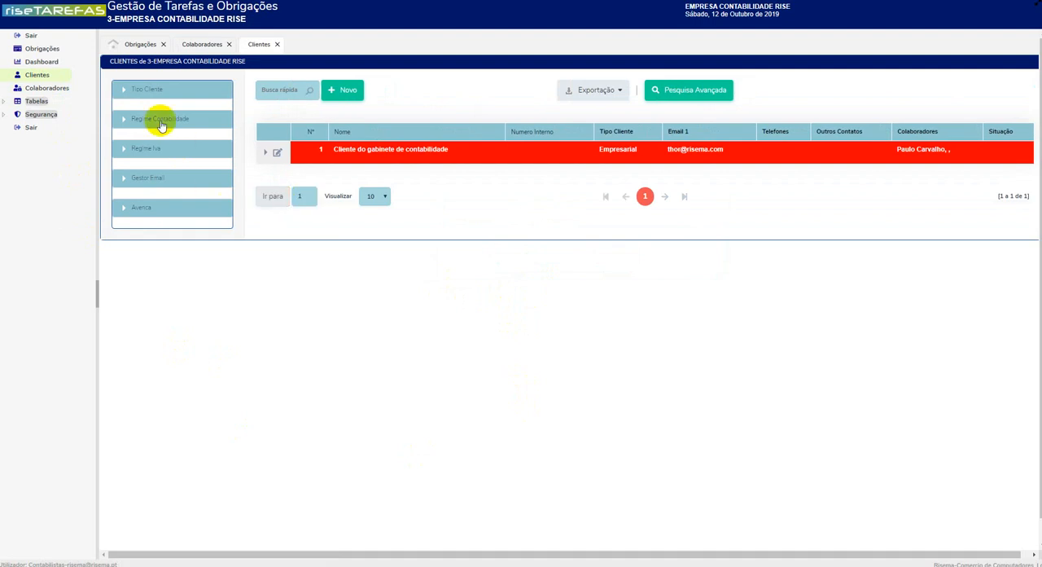
pyautogui.click(267, 154)
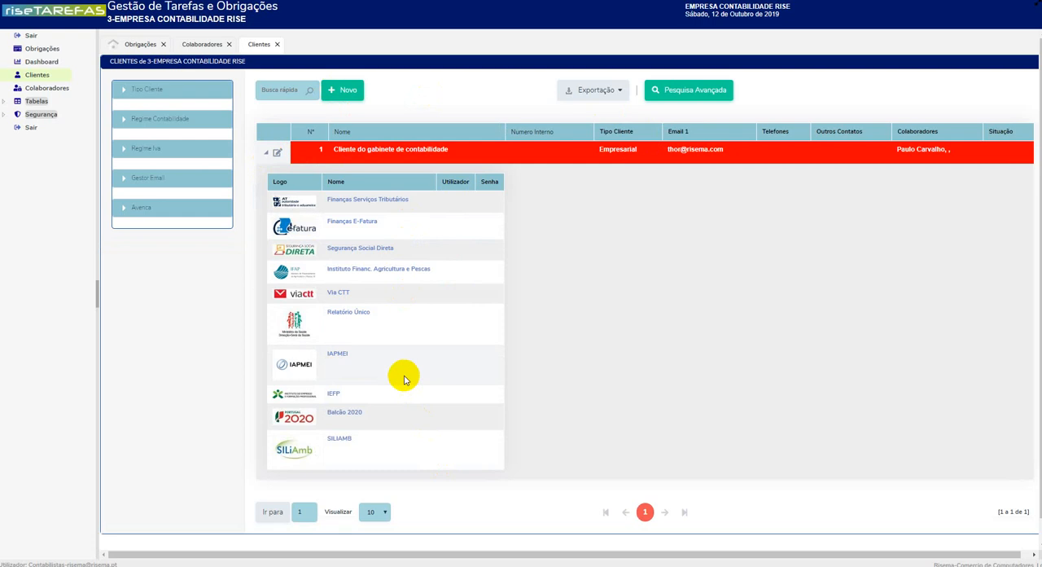
pyautogui.click(278, 155)
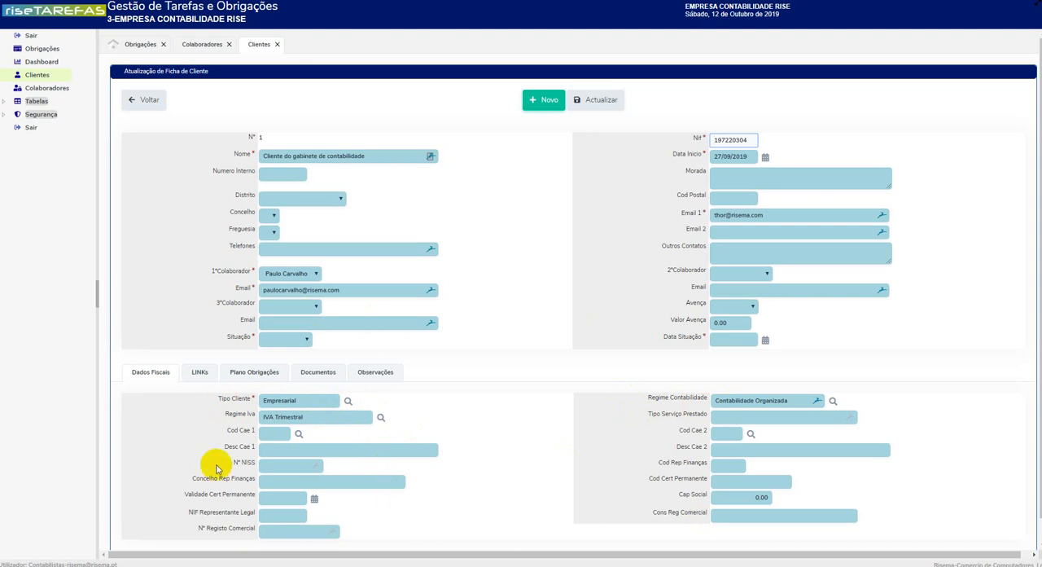
# Step: View the client obligations overview and the Obrigações/Tarefas table of the firm's default obligations
pyautogui.click(42, 48)
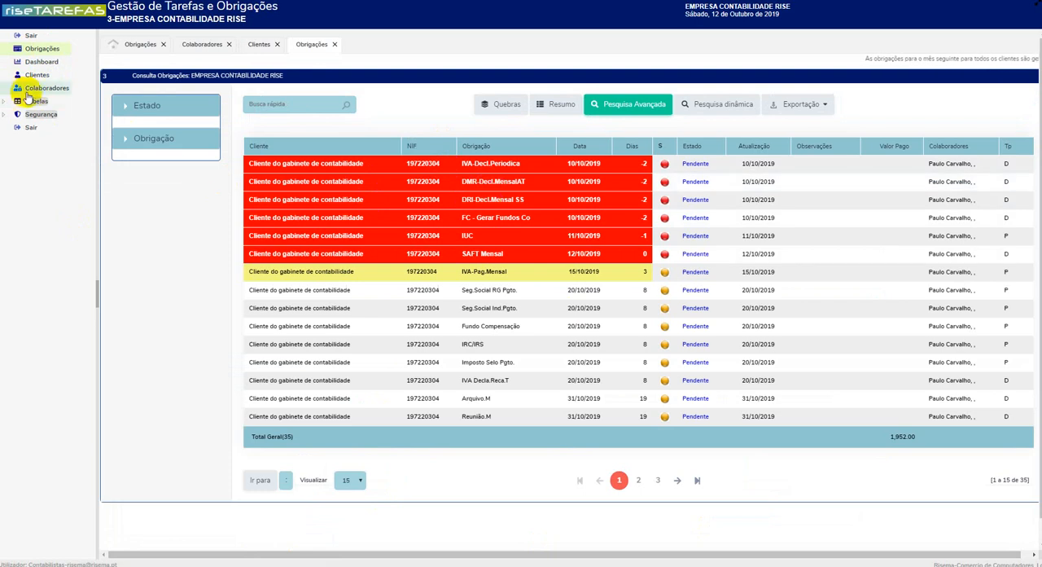
pyautogui.click(36, 101)
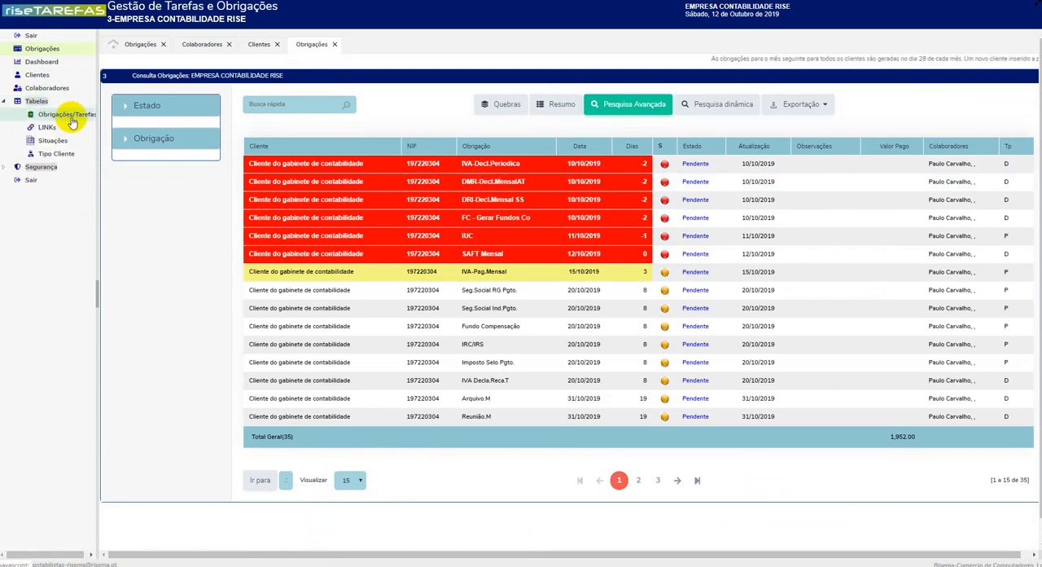
pyautogui.click(61, 118)
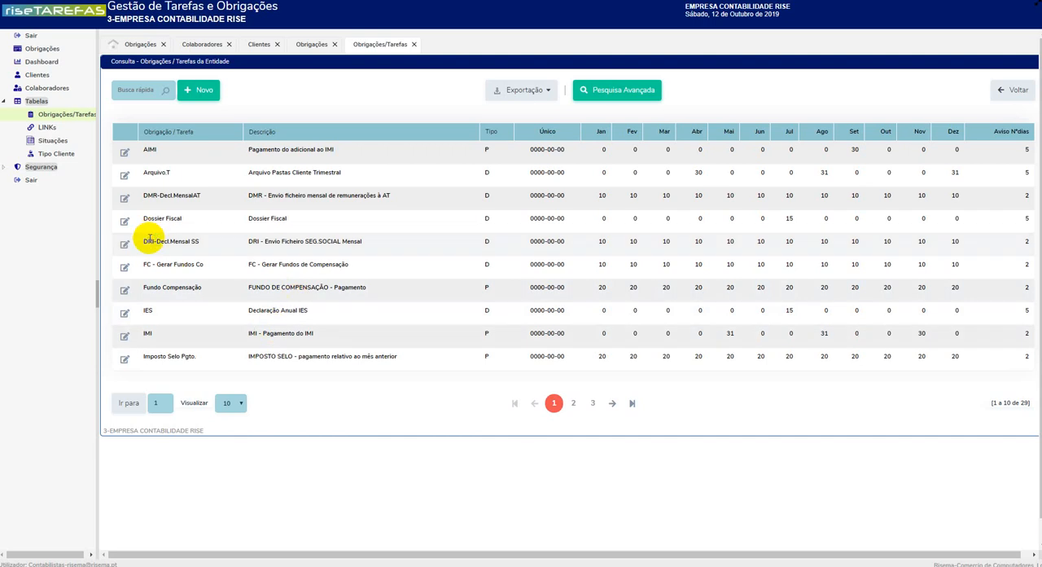
# Step: Open the obligations plan (Plano Obrigações) in the file of "Cliente do gabinete de contabilidade"
pyautogui.click(39, 74)
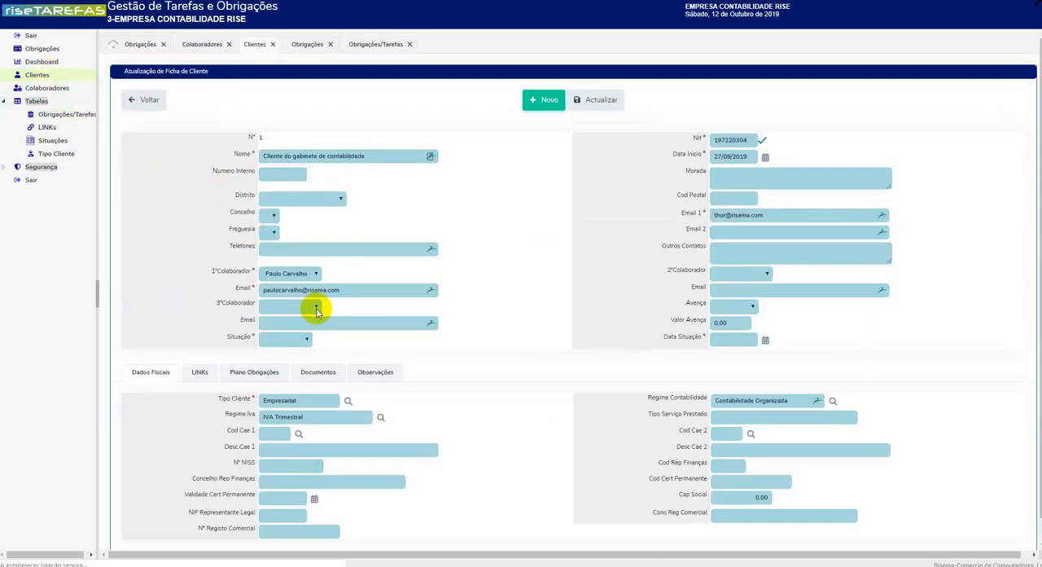
pyautogui.scroll(-1, 317, 302)
pyautogui.click(259, 348)
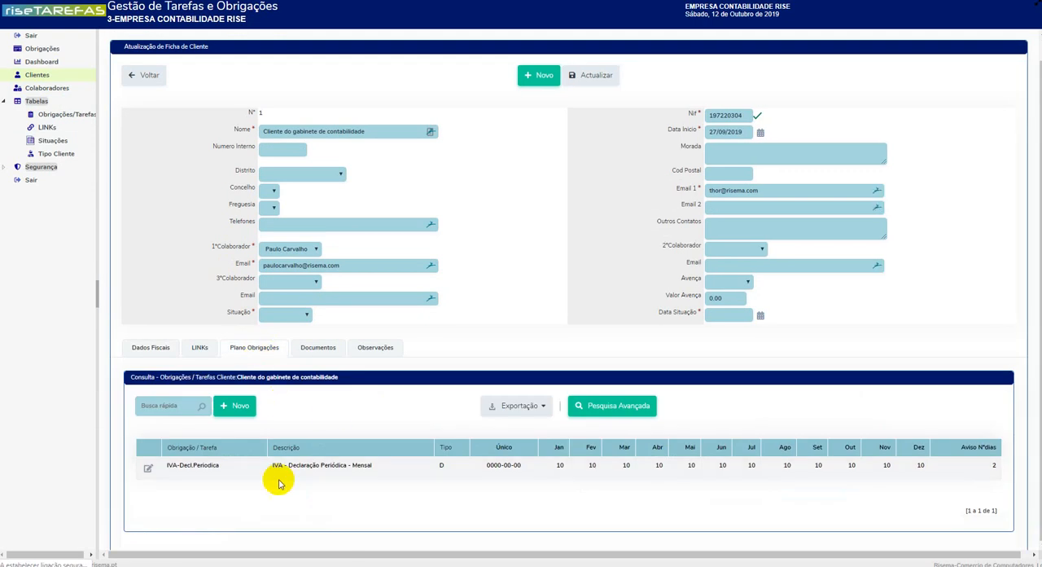
pyautogui.scroll(-1, 326, 472)
pyautogui.scroll(-1, 338, 473)
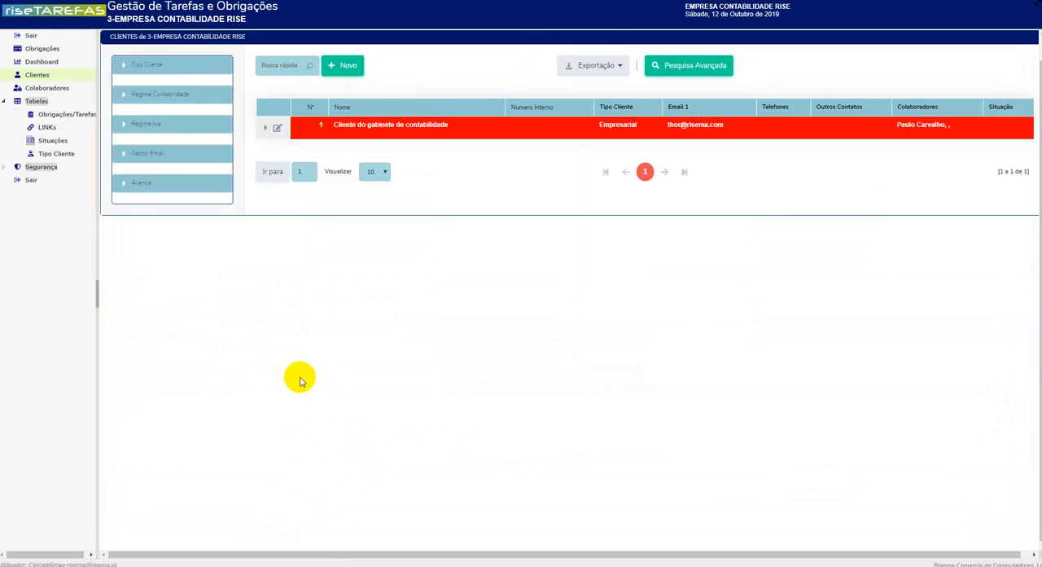
pyautogui.click(277, 130)
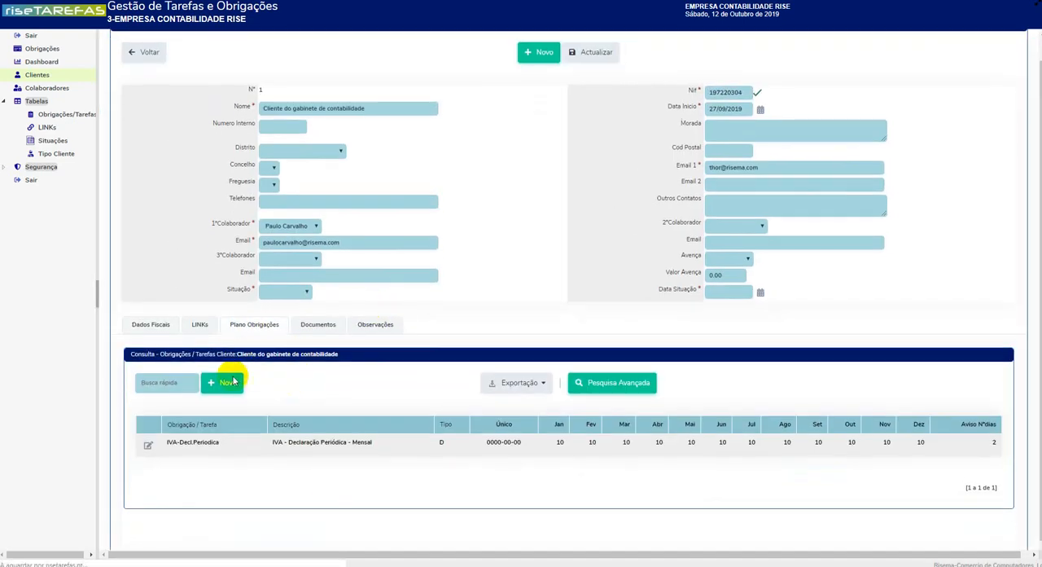
pyautogui.scroll(-2, 237, 382)
# Step: Start a new obligation in the client's plan with "IUC 44-44TT" as both its name and description
pyautogui.click(240, 245)
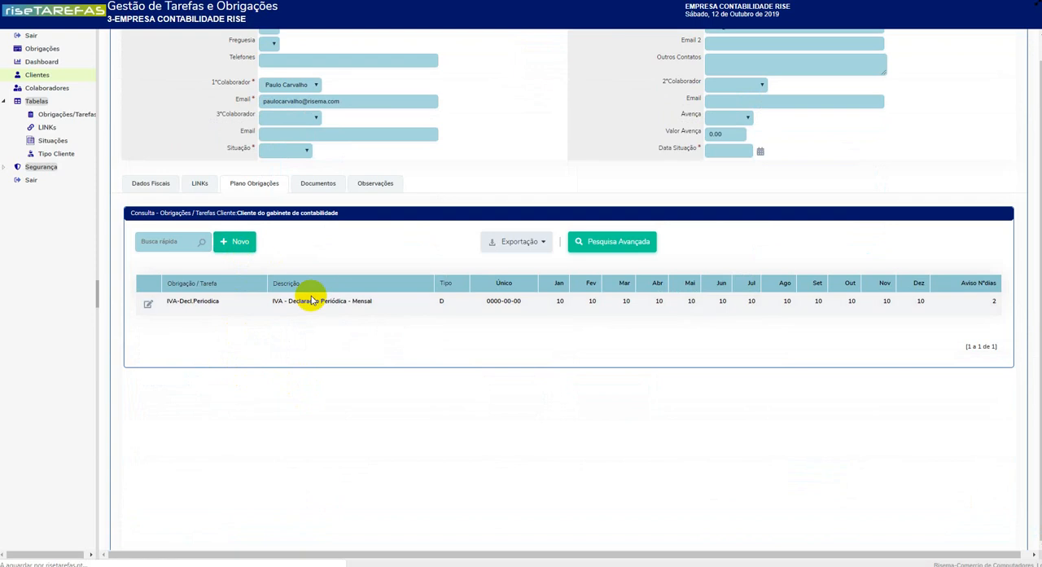
pyautogui.click(390, 300)
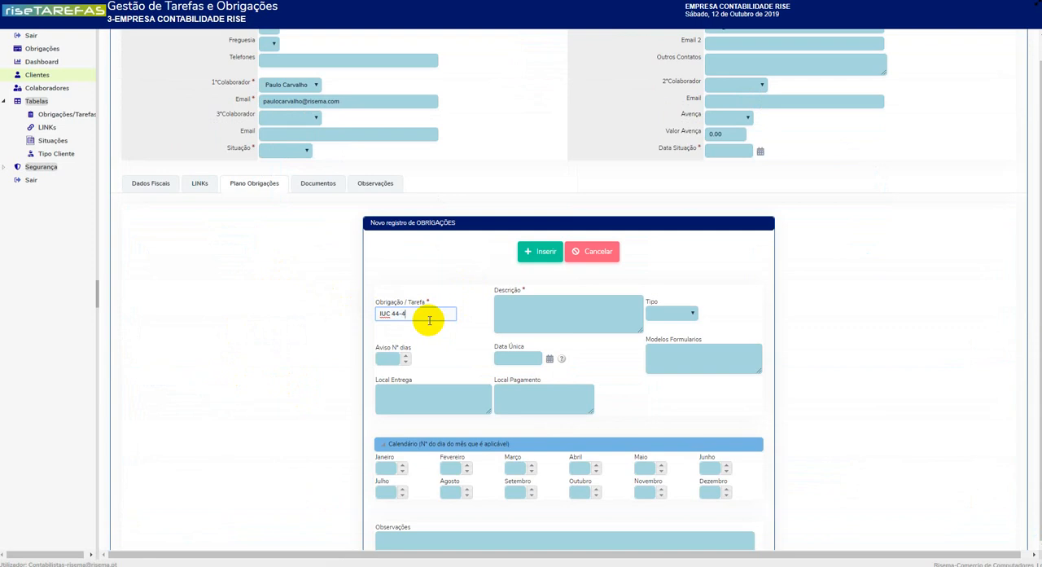
pyautogui.write('IUC 44-44TT')
pyautogui.moveTo(437, 321); pyautogui.dragTo(344, 314)
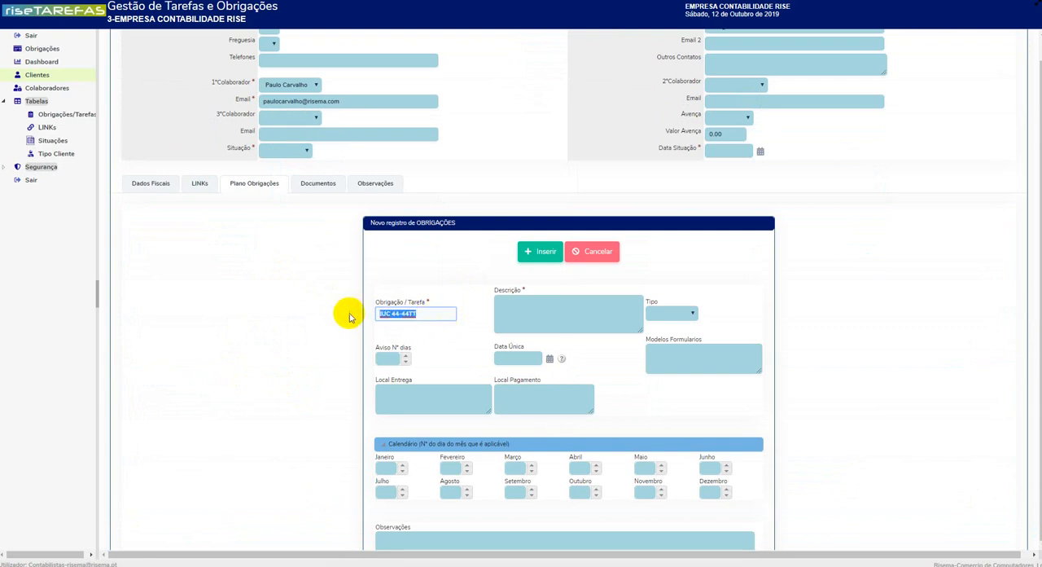
pyautogui.click(545, 311)
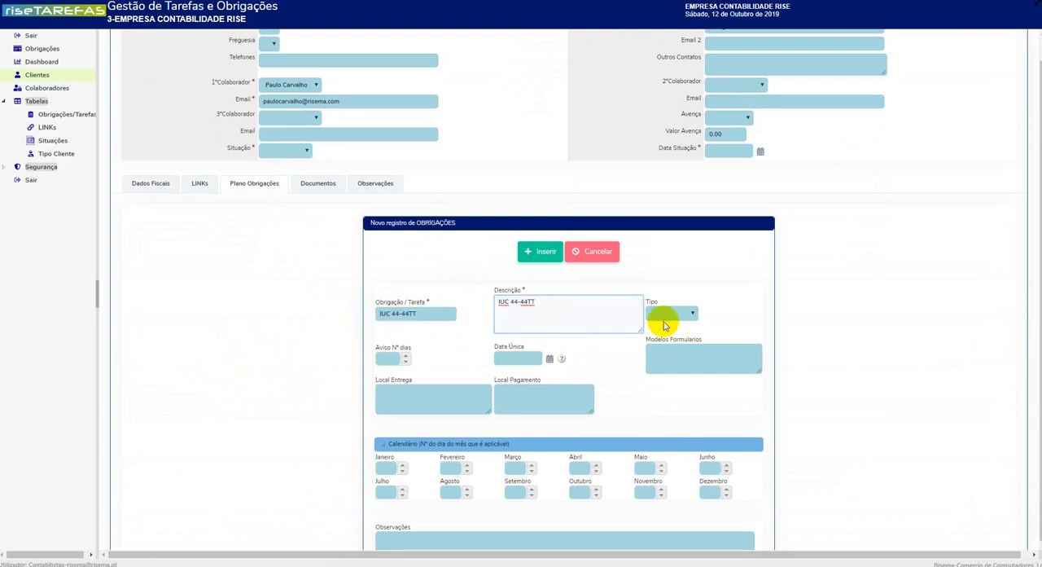
# Step: Set the new obligation's type to Pagamento and its advance warning to 5 days
pyautogui.click(661, 315)
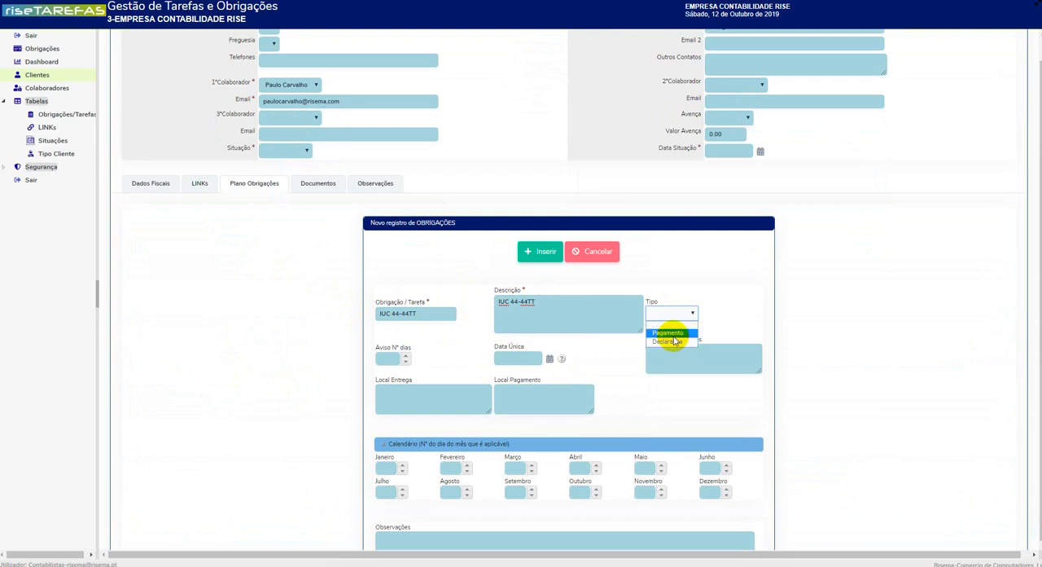
pyautogui.click(672, 333)
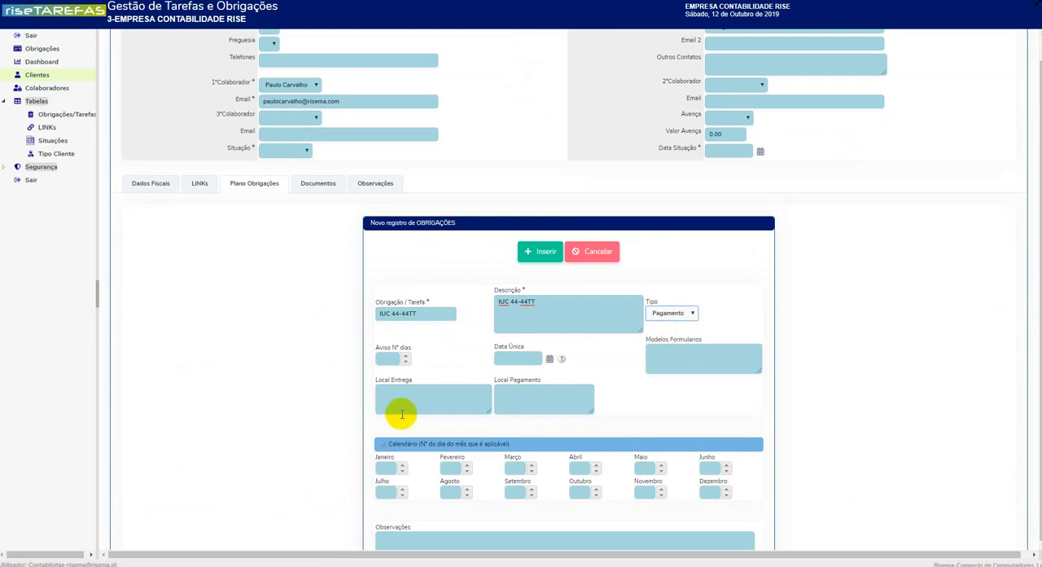
pyautogui.click(390, 359)
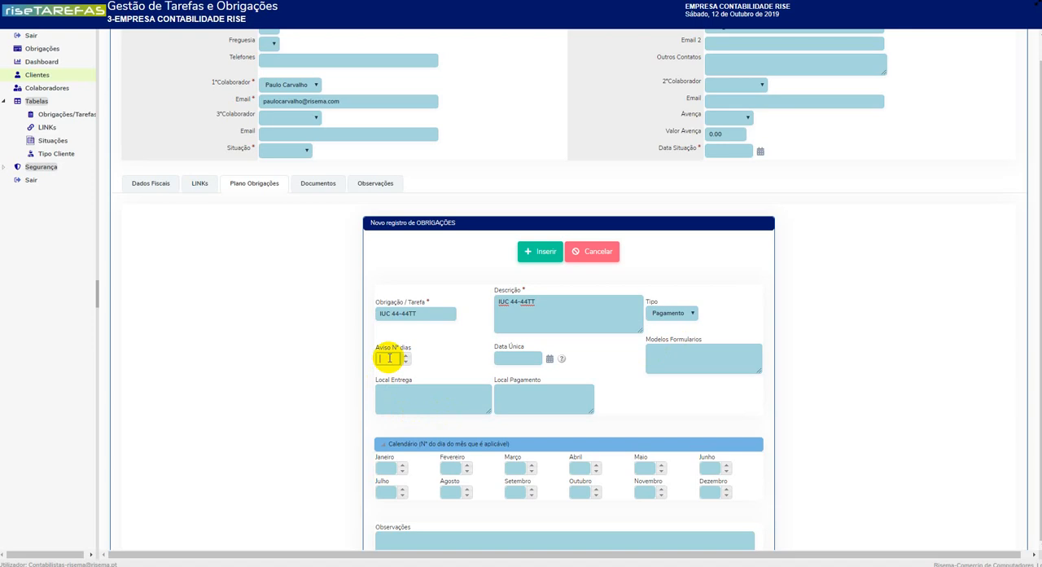
pyautogui.scroll(-1, 456, 379)
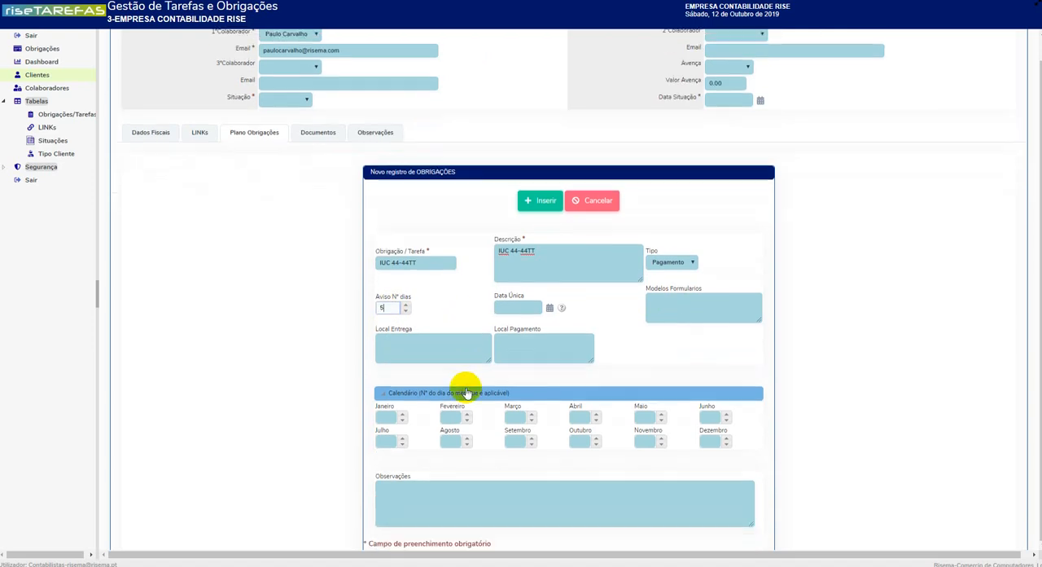
# Step: Set the obligation's calendar day for Outubro to 31 and insert the record
pyautogui.click(518, 437)
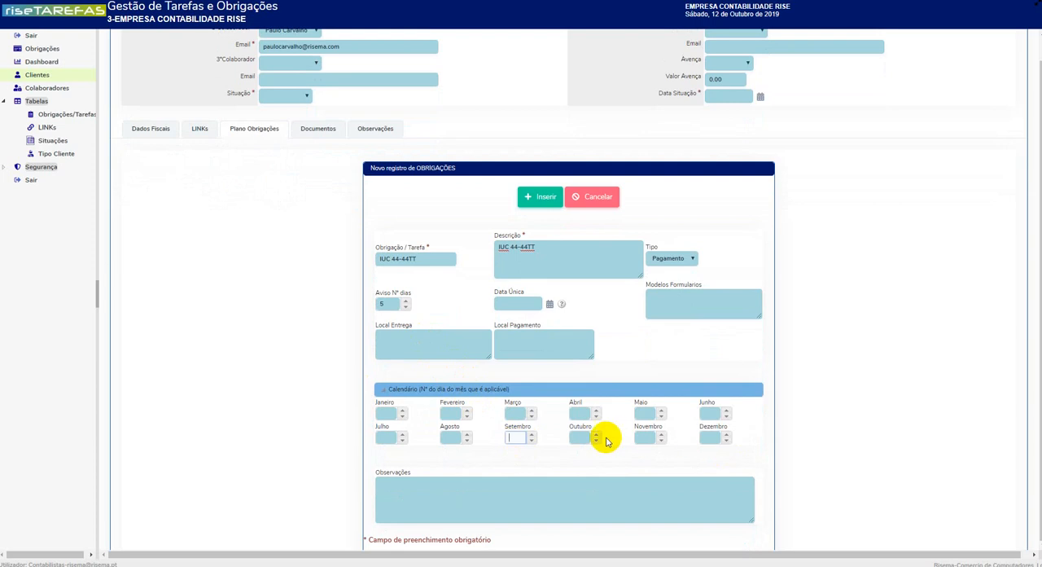
pyautogui.click(580, 438)
pyautogui.scroll(-2, 583, 452)
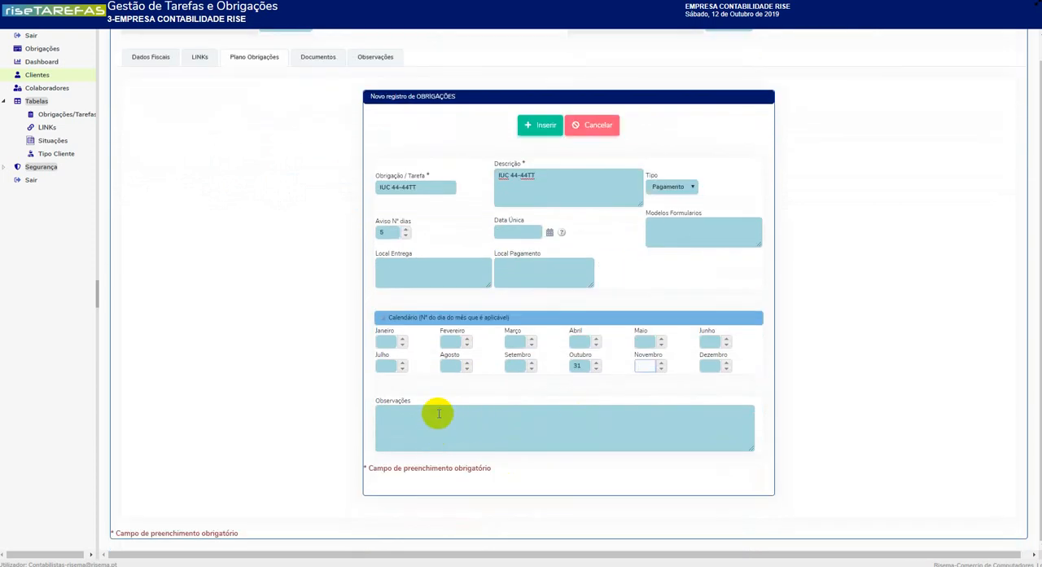
pyautogui.click(544, 125)
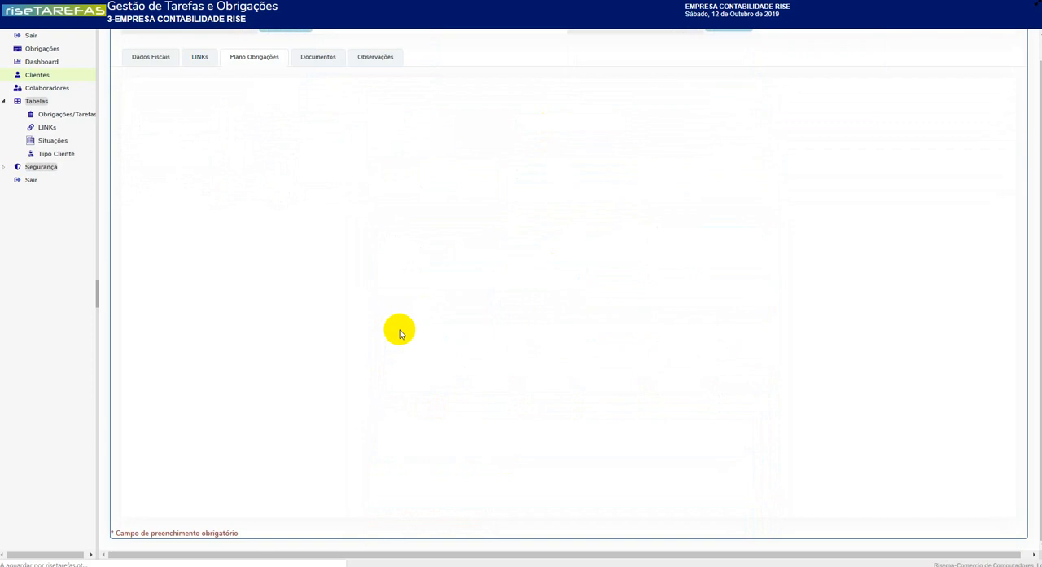
# Step: View the client's IVA-Decl.Periodica obligation record, and examine the overall obligations list at 30 rows per page
pyautogui.click(389, 140)
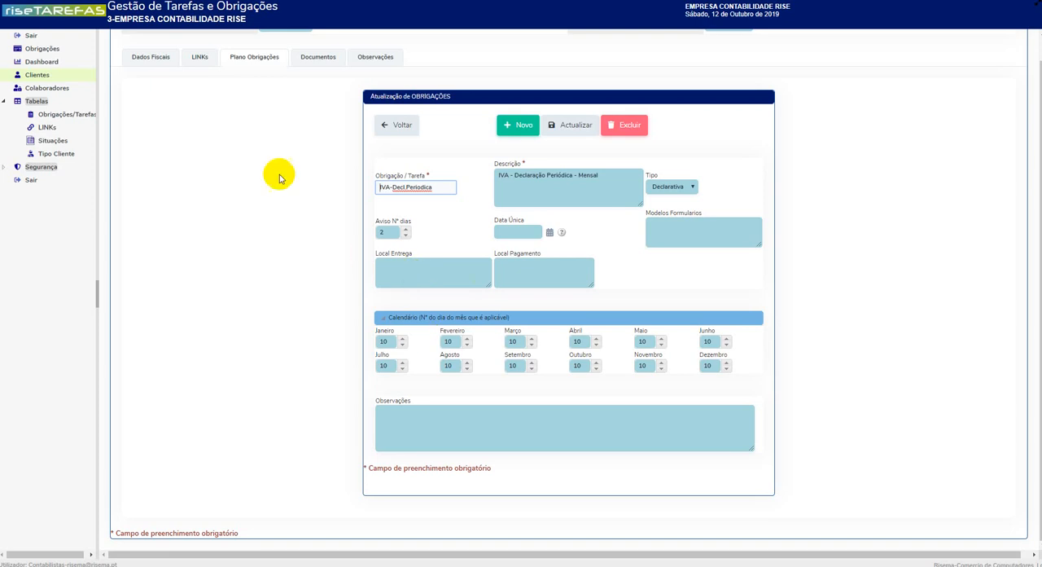
pyautogui.click(41, 49)
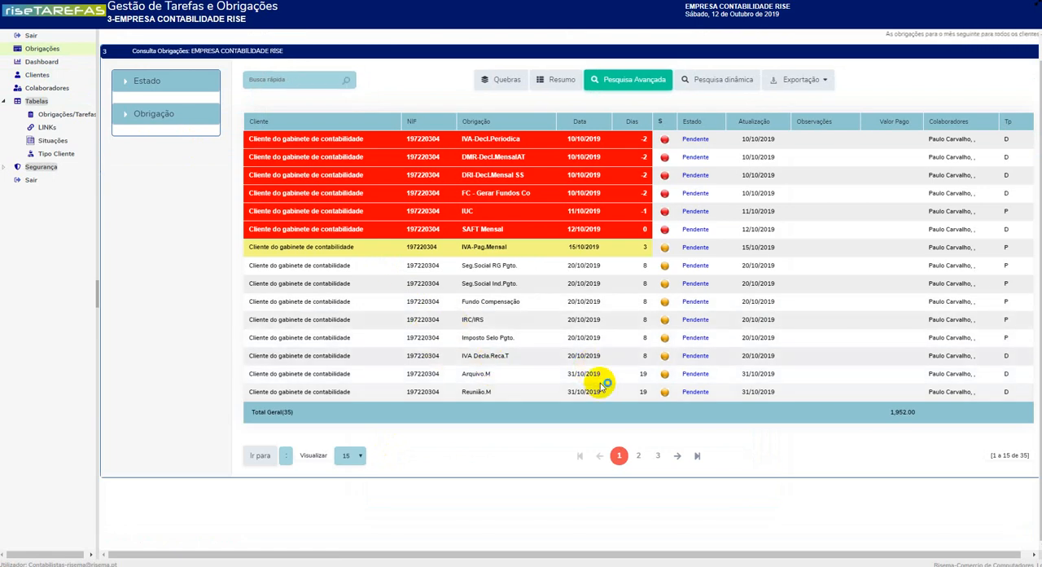
pyautogui.click(350, 455)
pyautogui.click(358, 496)
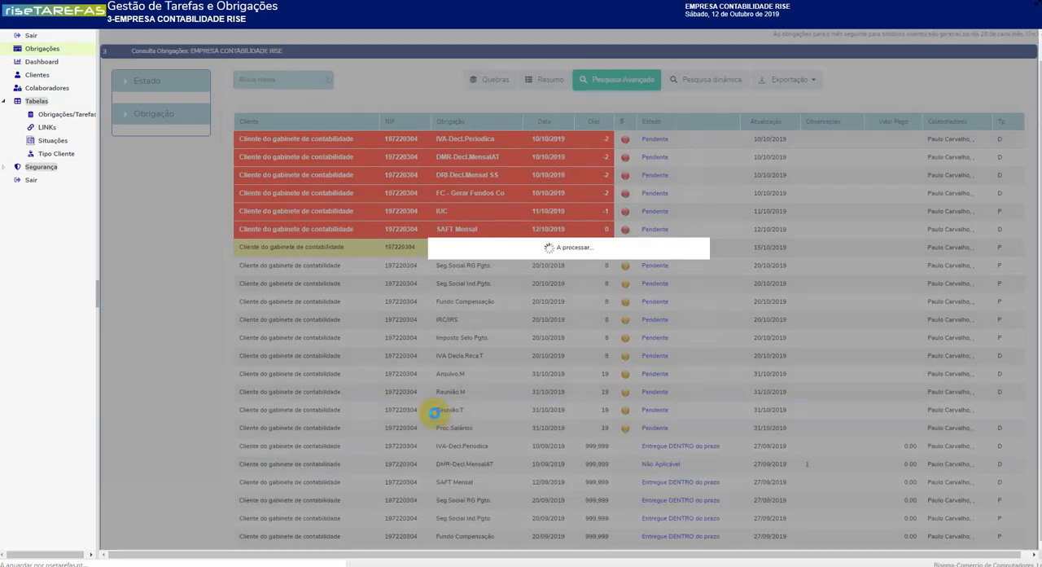
pyautogui.scroll(-3, 434, 411)
pyautogui.scroll(-2, 436, 416)
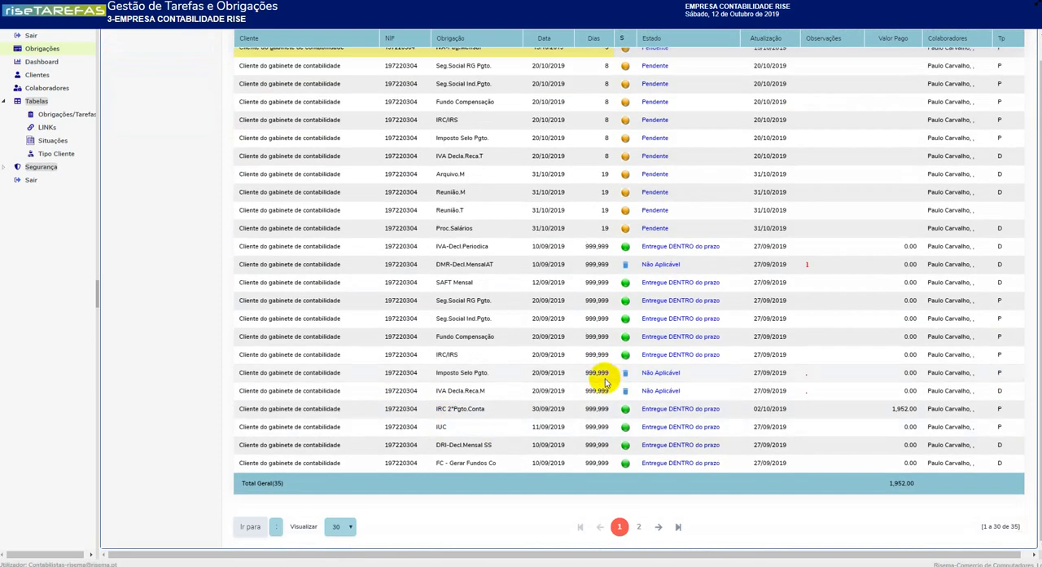
# Step: View the advanced search form of the obligations list and return to the list without searching
pyautogui.scroll(1, 521, 334)
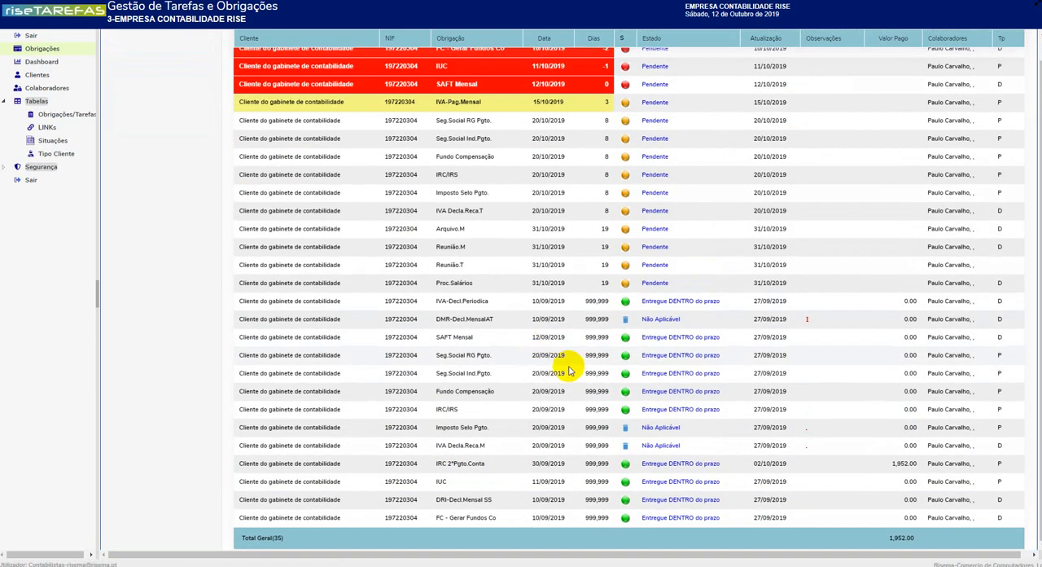
pyautogui.scroll(3, 570, 366)
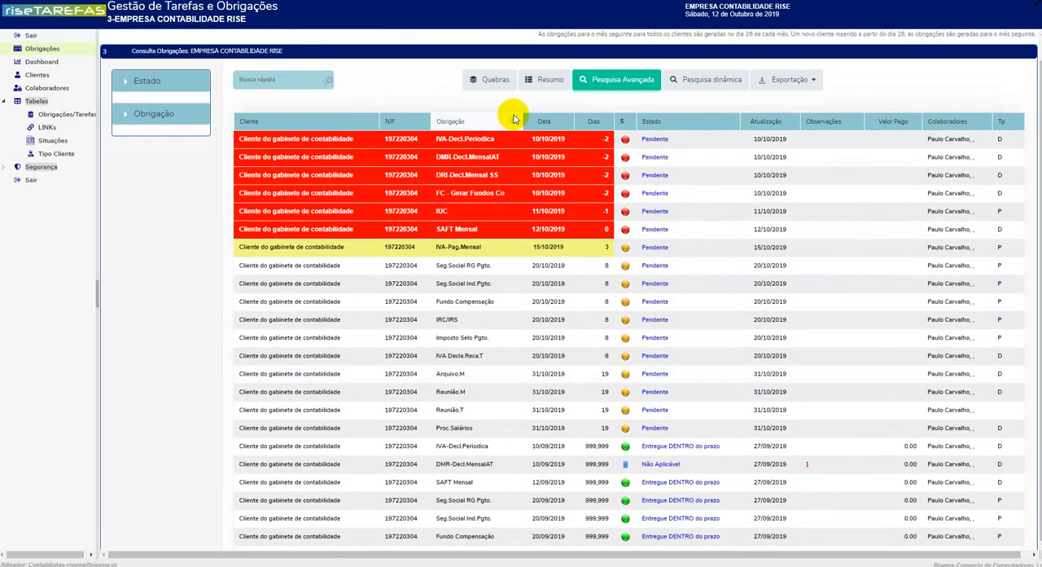
pyautogui.click(616, 81)
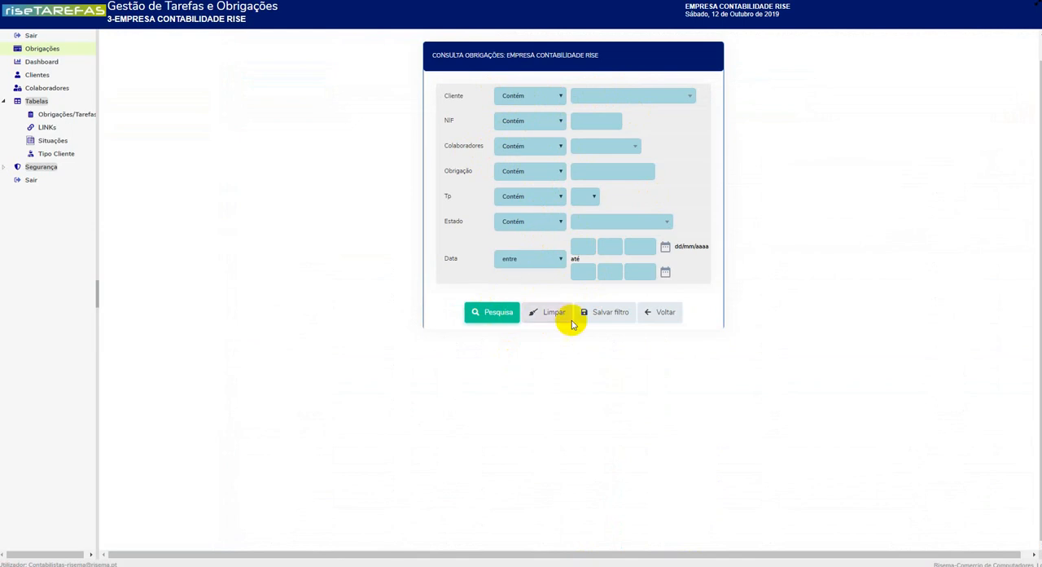
pyautogui.click(655, 312)
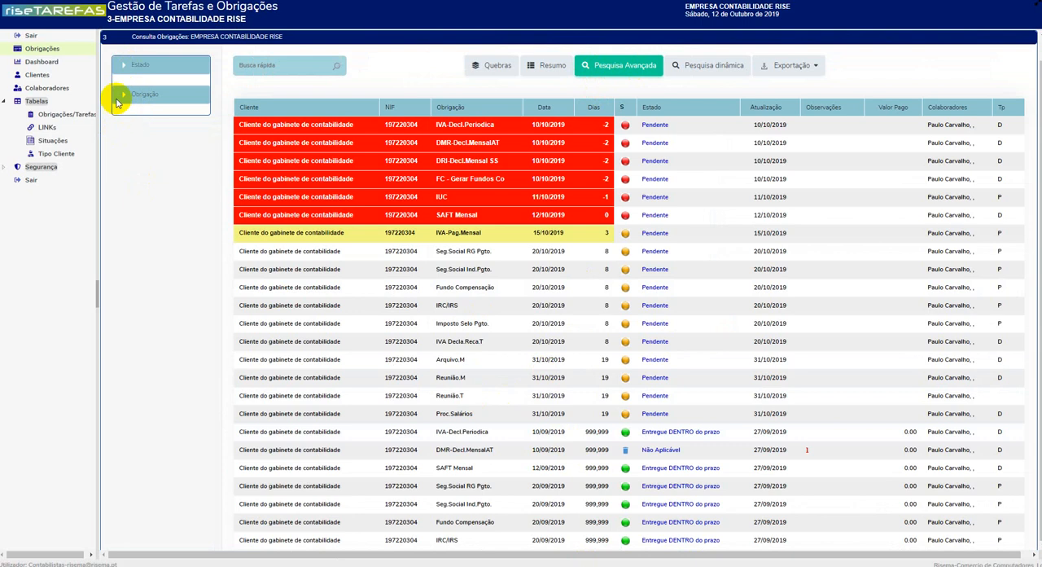
# Step: Expand the Estado and Obrigação filters, filter the list by FC - Gerar Fundos Co, and clear that filter
pyautogui.click(121, 65)
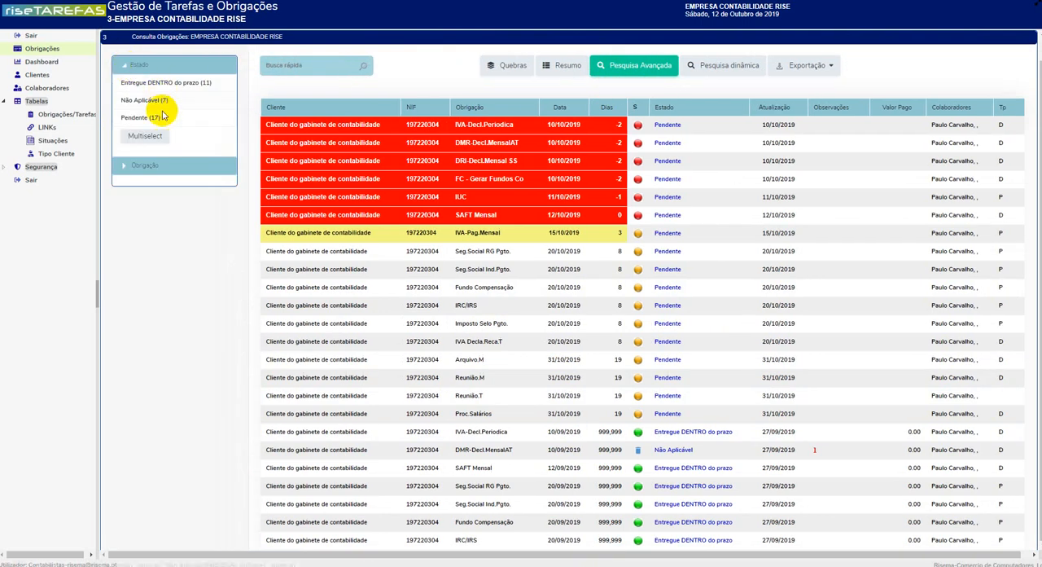
pyautogui.click(122, 166)
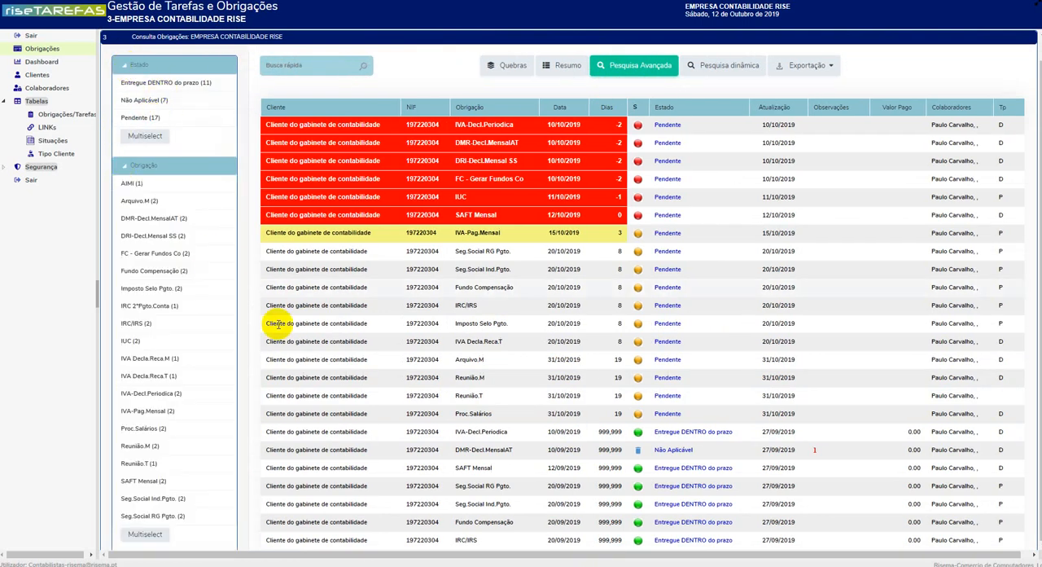
pyautogui.click(150, 253)
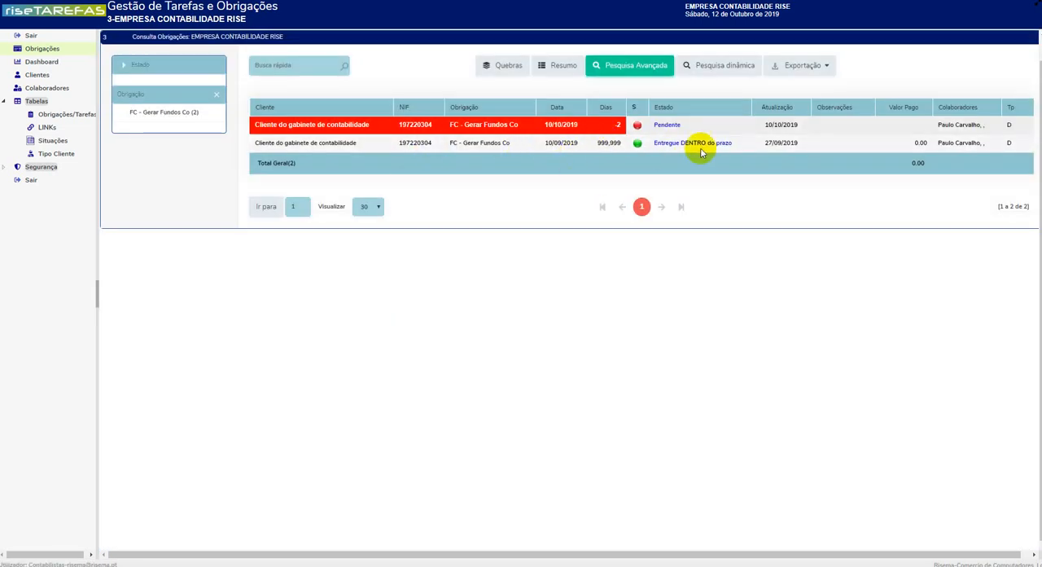
pyautogui.click(216, 94)
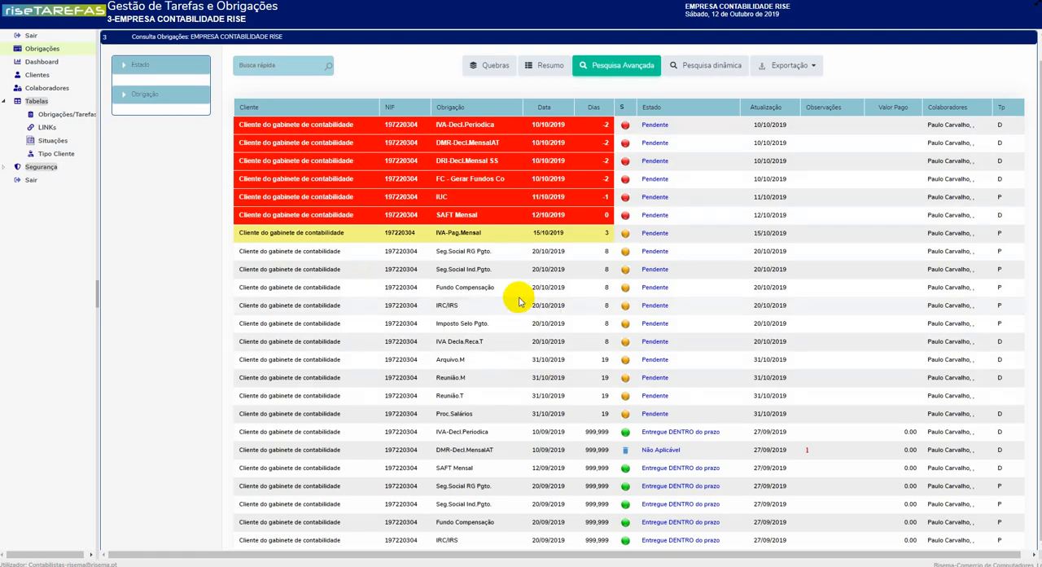
# Step: Set the situation of the overdue IVA-Decl.Periodica obligation to Entregue DENTRO do prazo and save the update
pyautogui.click(657, 129)
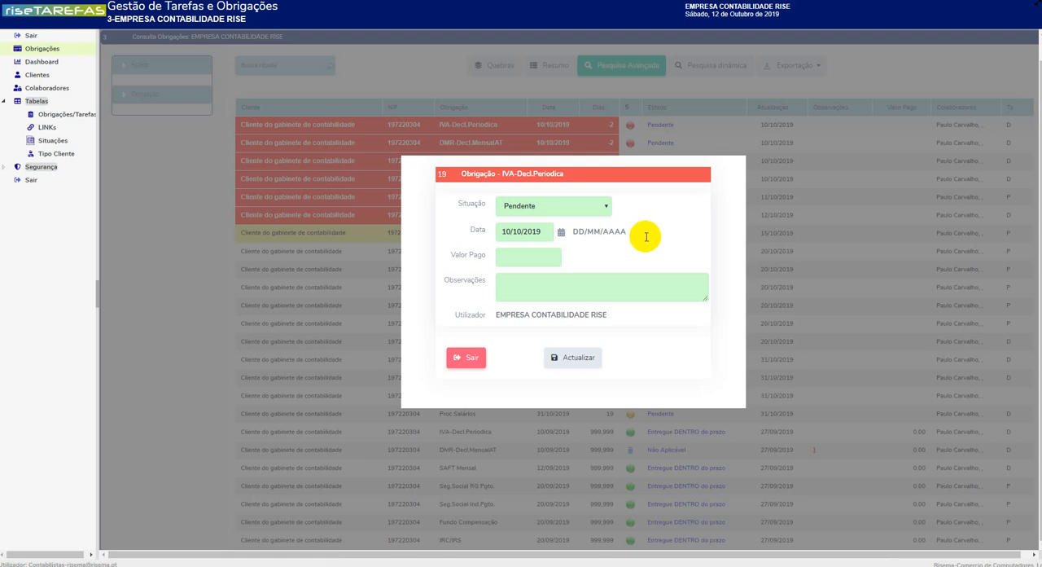
pyautogui.click(595, 213)
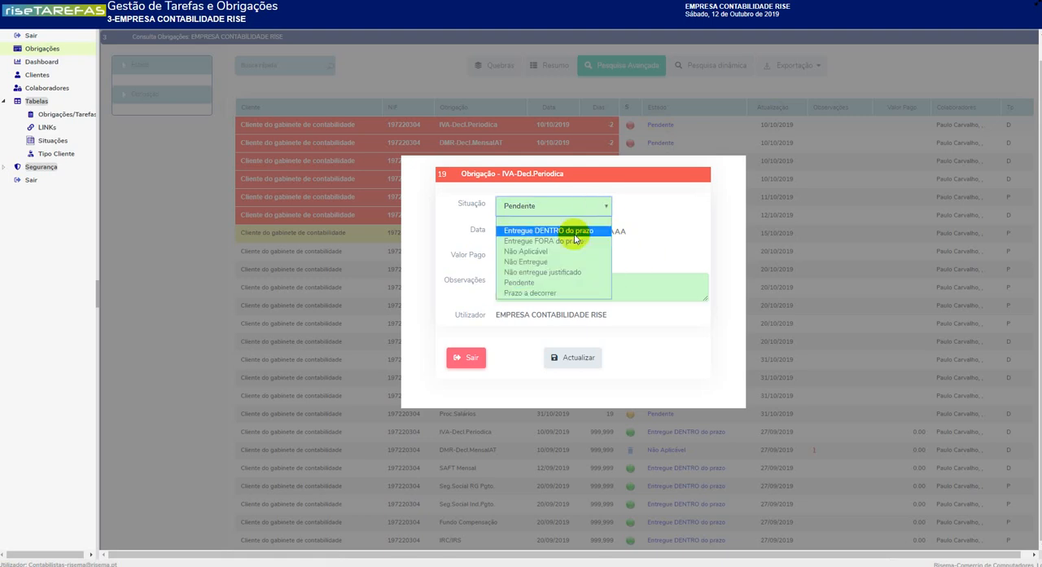
pyautogui.click(576, 233)
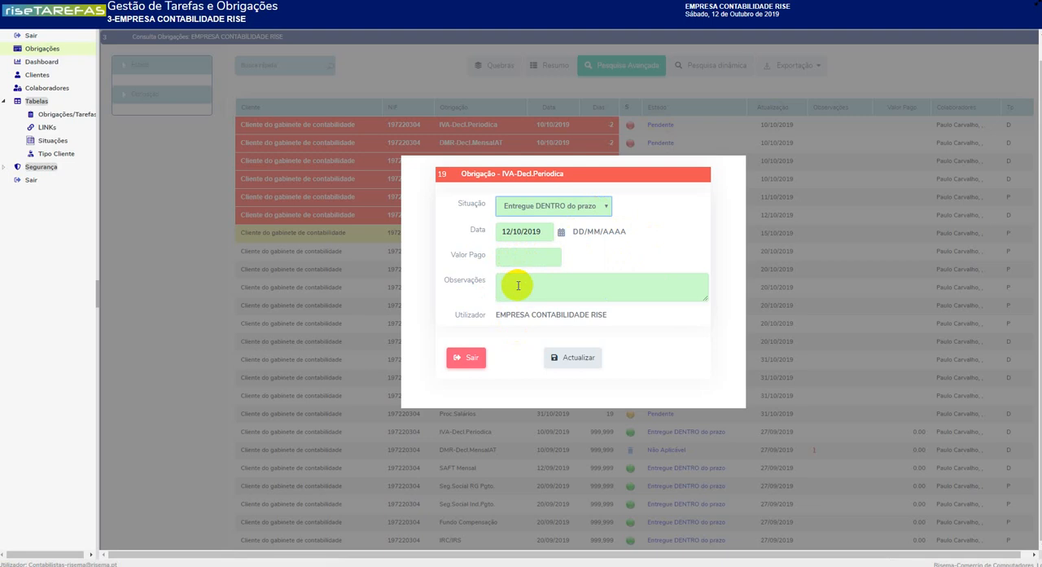
pyautogui.click(563, 361)
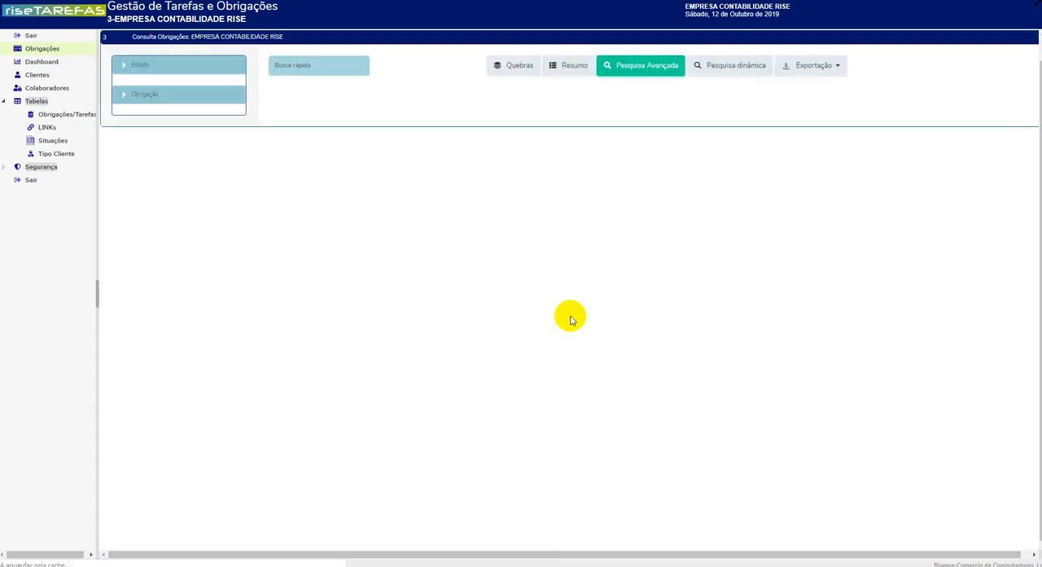
# Step: Update the overdue DMR-Decl.MensalAT obligation to Entregue FORA do prazo with the observation "Ficheiro enviado após a data"
pyautogui.scroll(-3, 572, 318)
pyautogui.scroll(1, 627, 218)
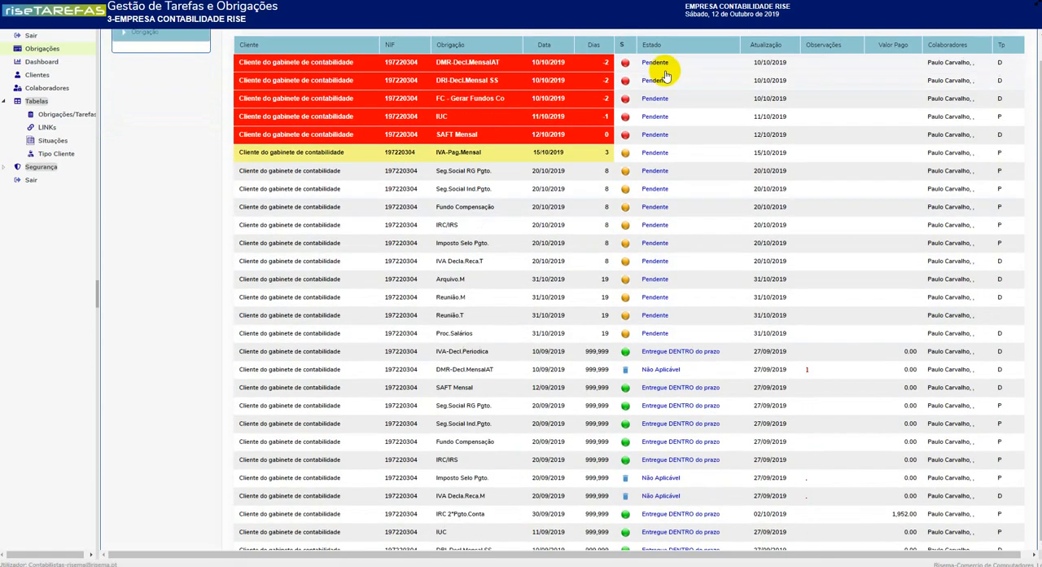
pyautogui.click(663, 65)
pyautogui.click(581, 205)
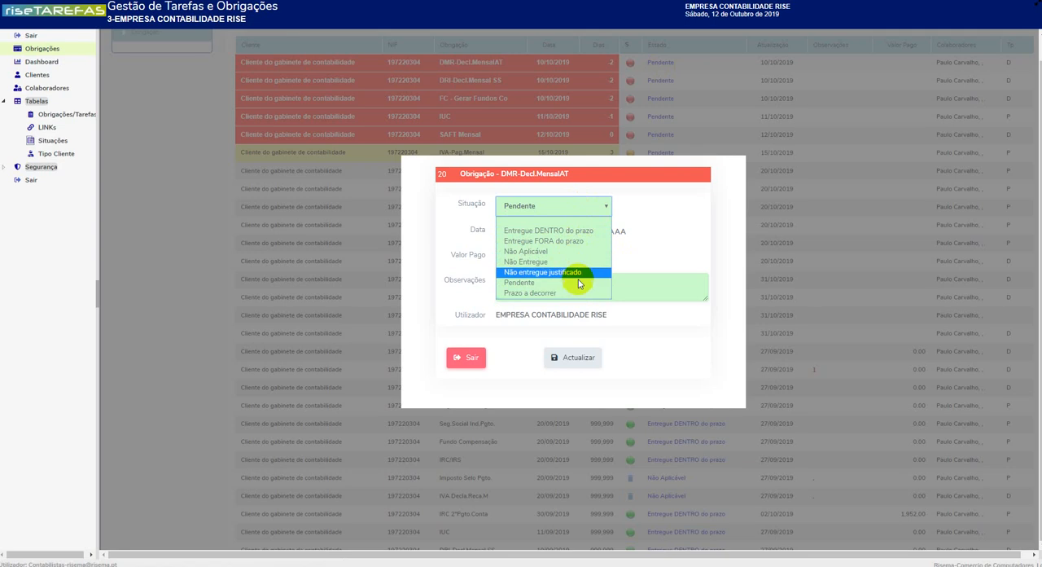
pyautogui.click(573, 246)
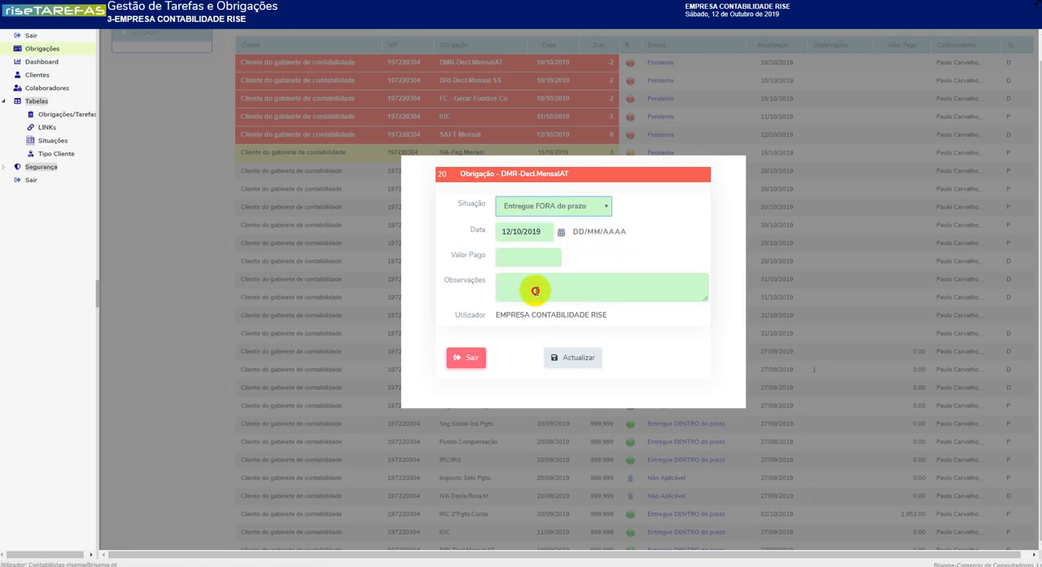
pyautogui.click(533, 290)
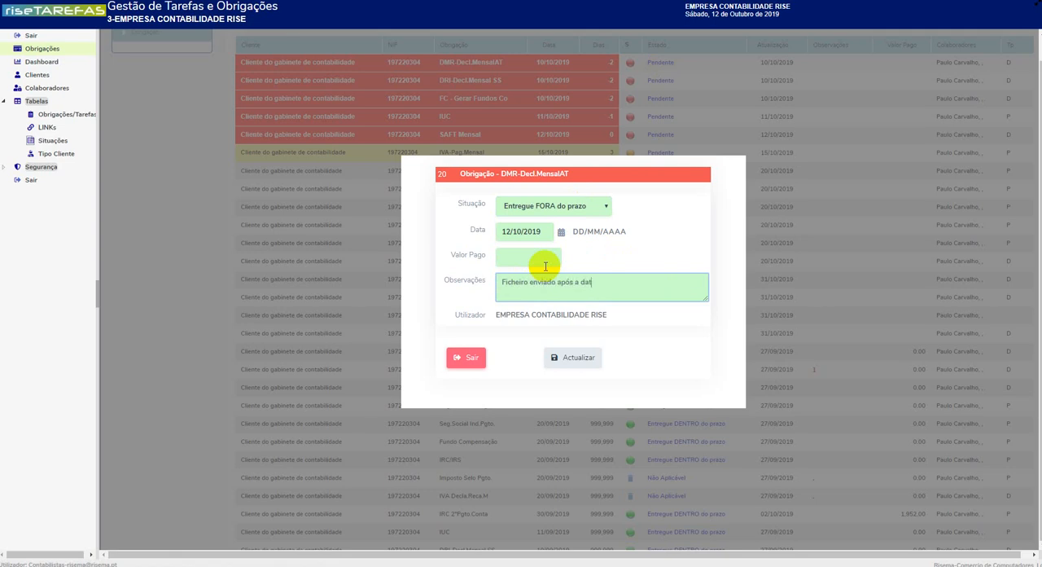
pyautogui.click(574, 365)
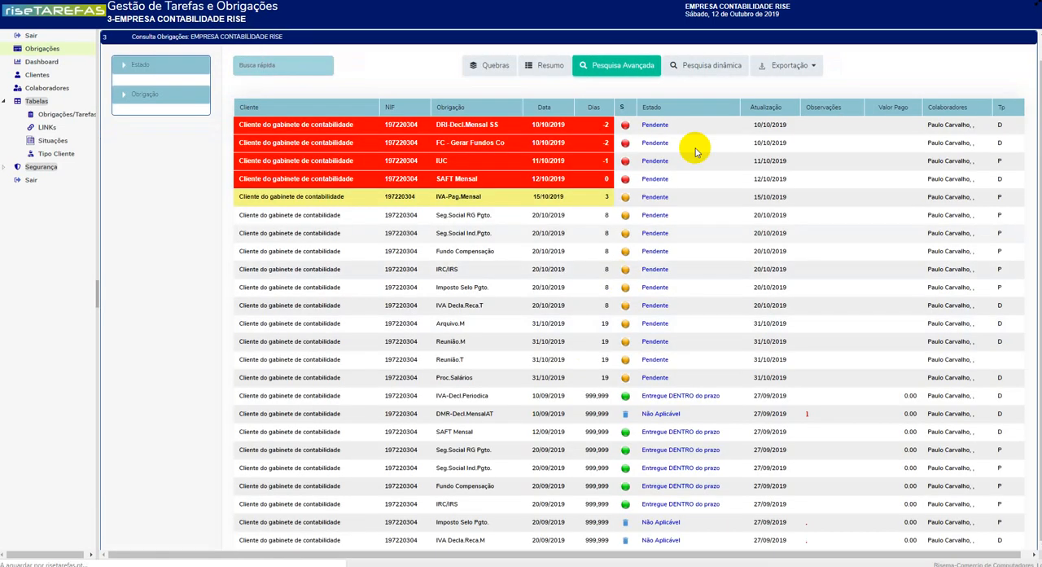
# Step: Examine the Dashboard charts of obligations by situation, tasks per client and tasks per collaborator
pyautogui.scroll(-2, 628, 157)
pyautogui.scroll(1, 632, 198)
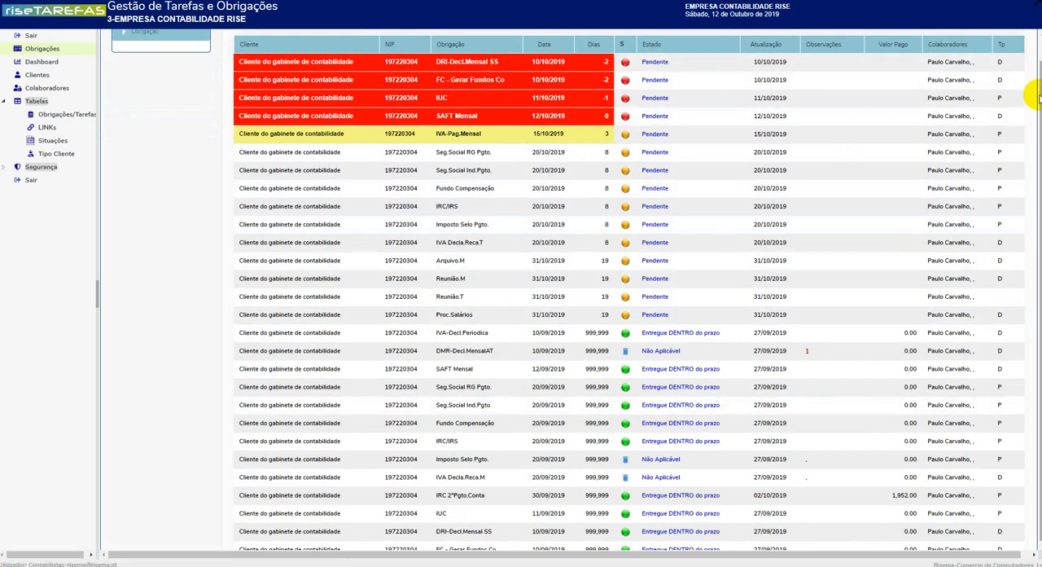
pyautogui.scroll(1, 1038, 122)
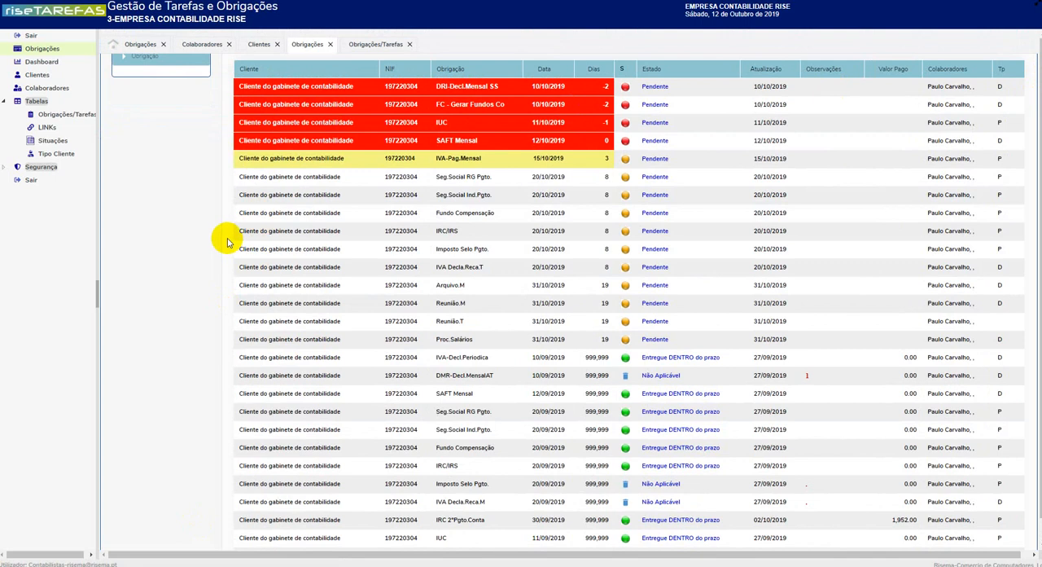
pyautogui.scroll(2, 353, 176)
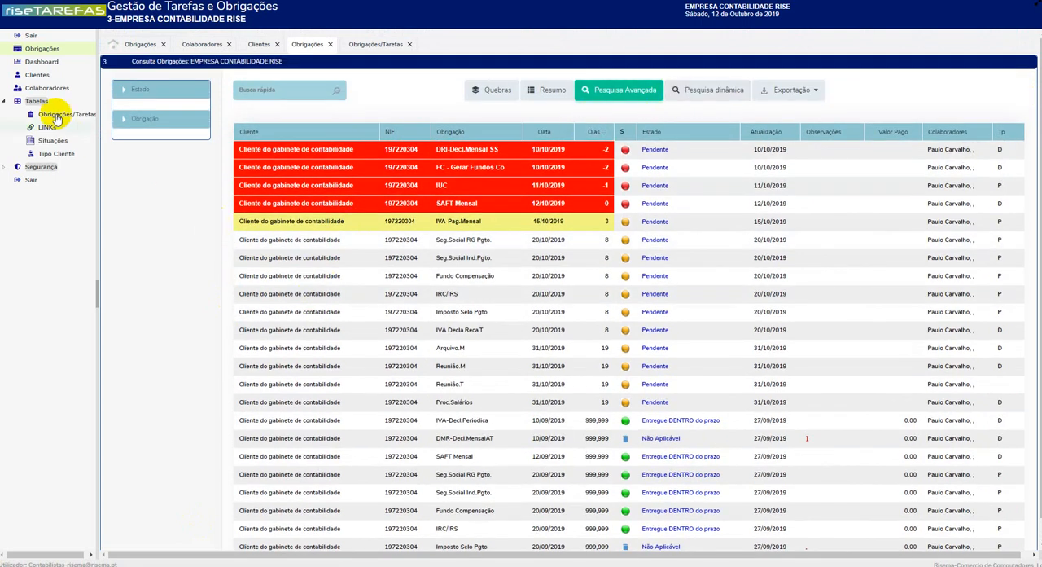
pyautogui.click(45, 61)
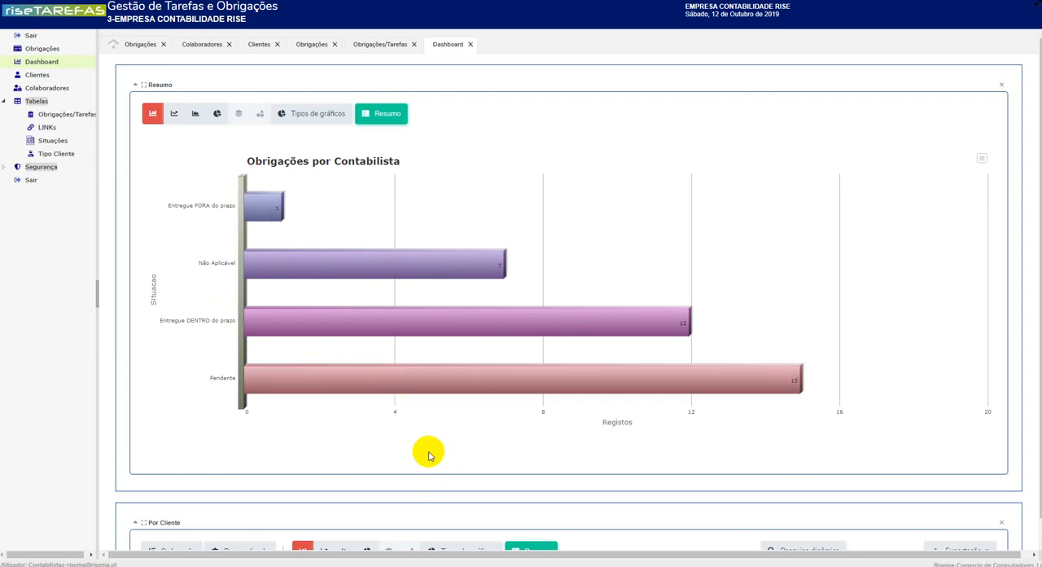
pyautogui.scroll(-3, 429, 455)
pyautogui.scroll(3, 435, 453)
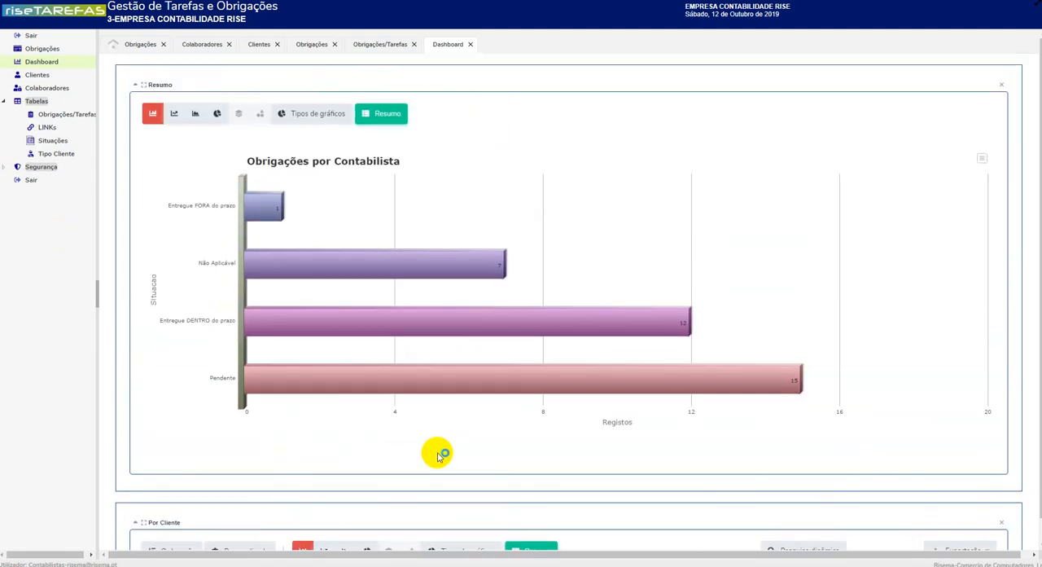
pyautogui.scroll(-2, 437, 455)
pyautogui.scroll(-3, 440, 456)
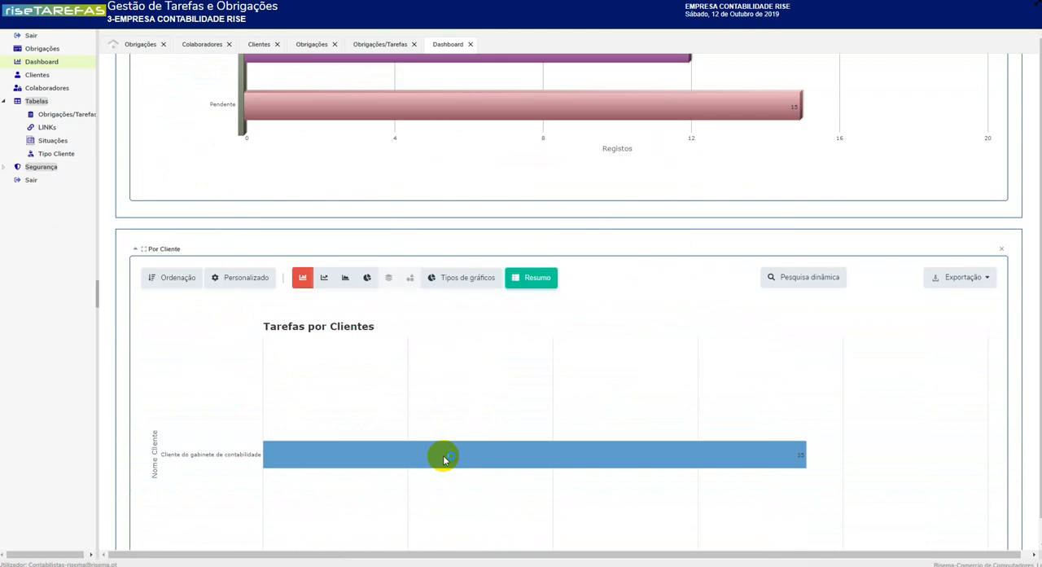
pyautogui.scroll(-2, 432, 445)
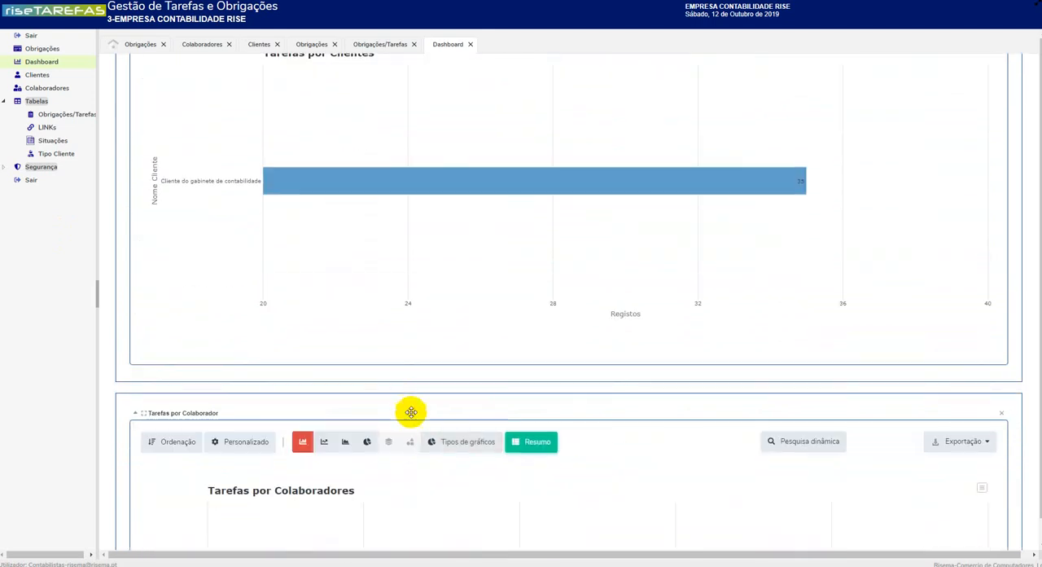
pyautogui.scroll(-3, 375, 443)
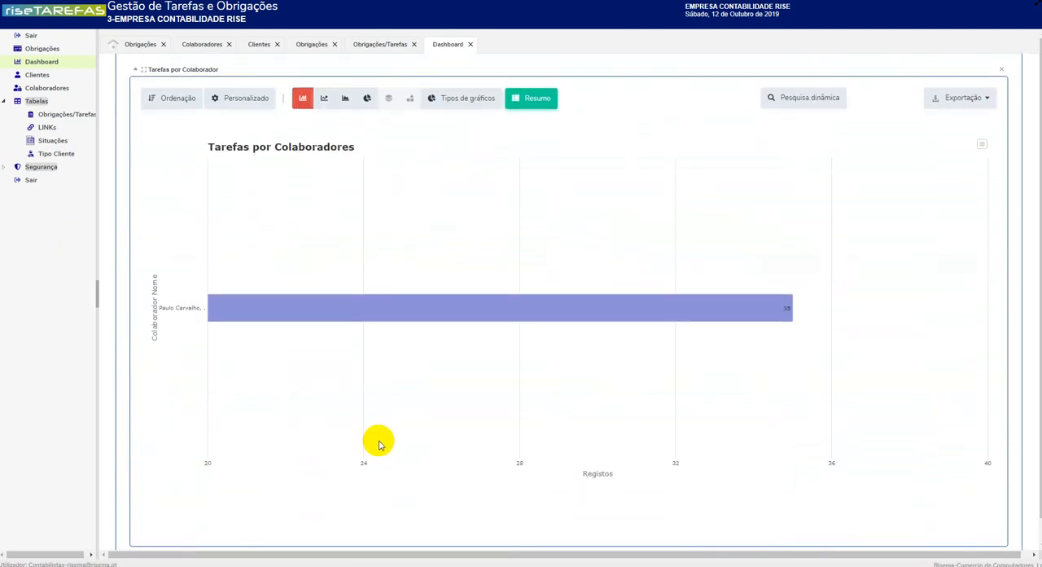
pyautogui.scroll(10, 361, 429)
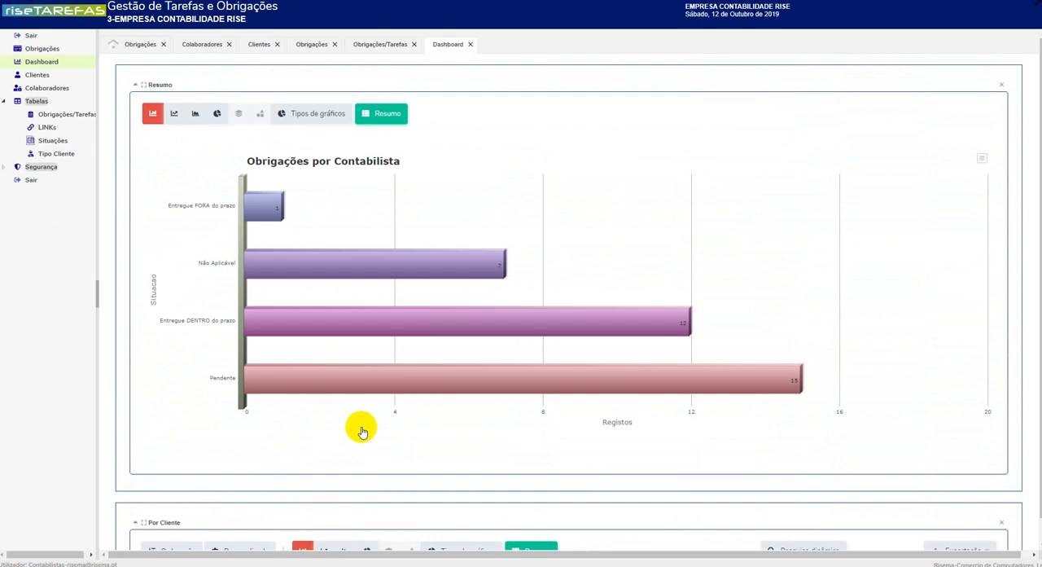
# Step: Reopen the obligations list, and switch to the mail program to view the alert "riseTarefas: Obrigações a serem validadas"
pyautogui.click(43, 49)
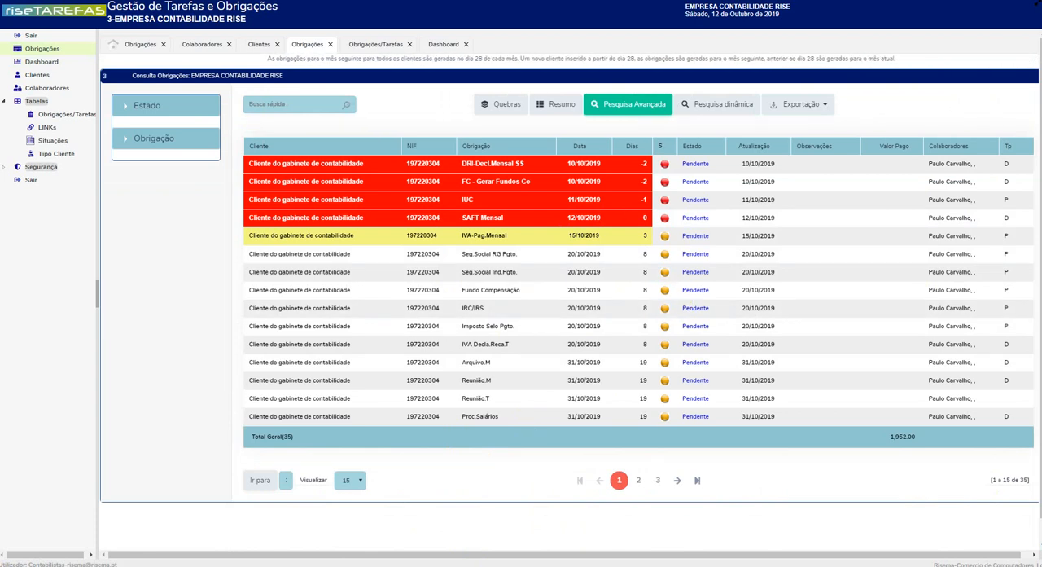
pyautogui.moveTo(295, 552)
pyautogui.click(313, 533)
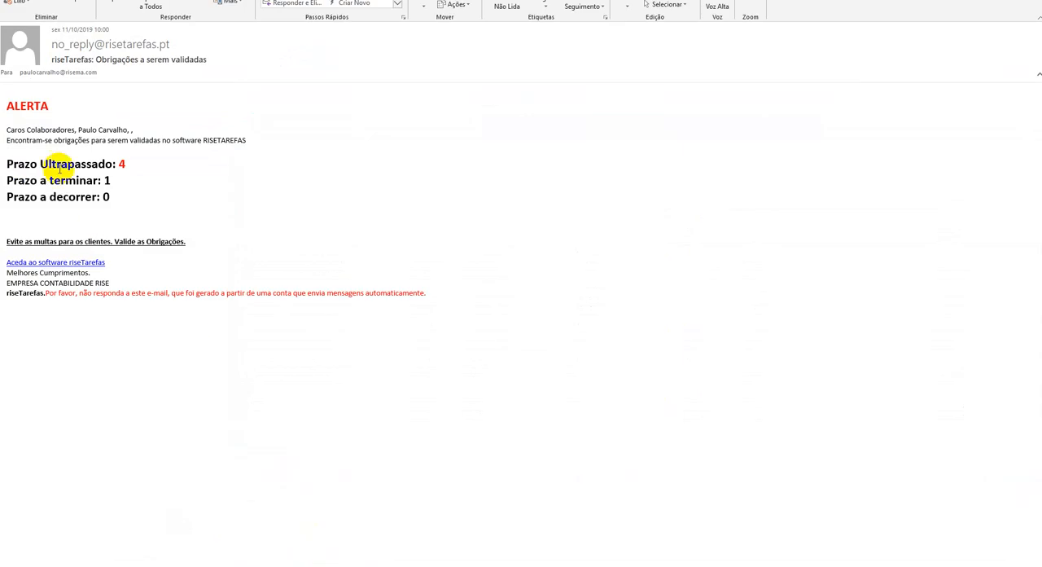